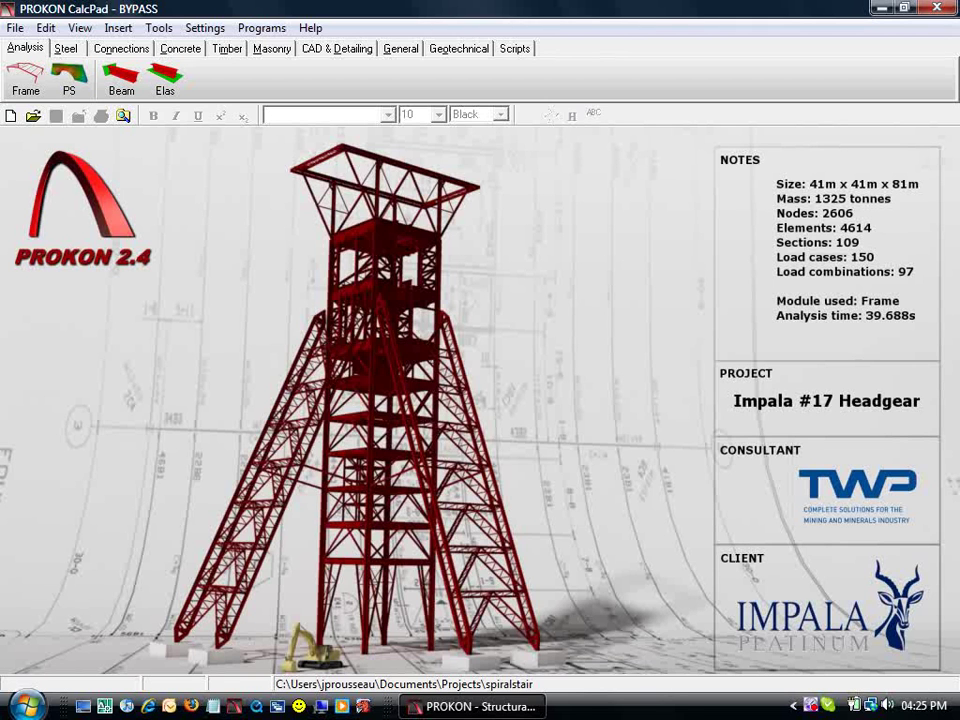
Step: Start the portal frame wizard in Frame Analysis and set the span to 16 m and the eaves height to 4 m
left_click(26, 82)
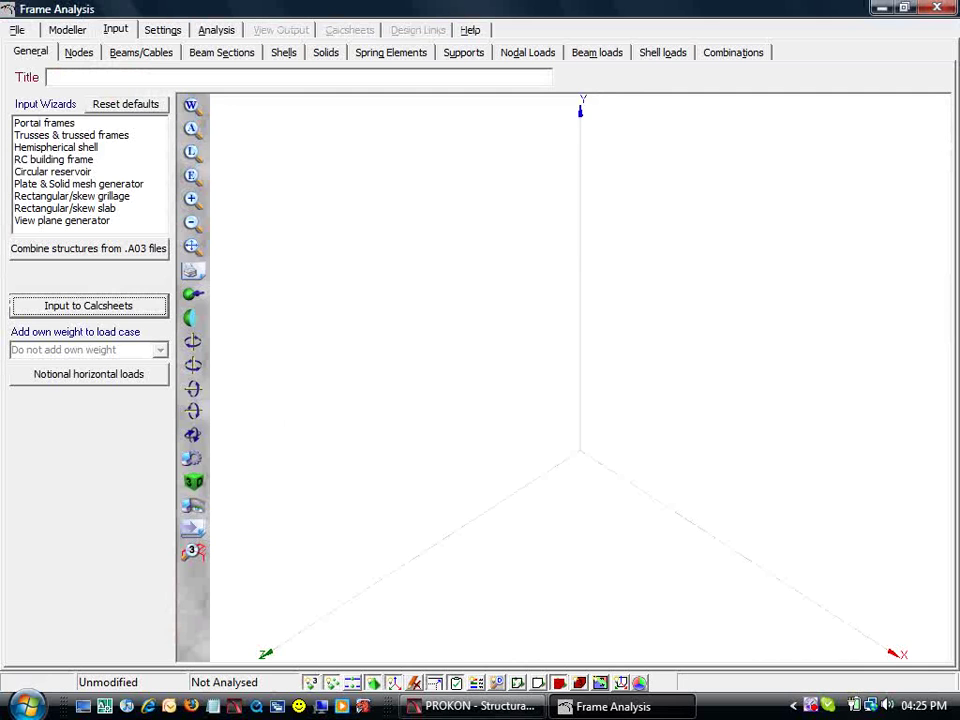
double_click(47, 122)
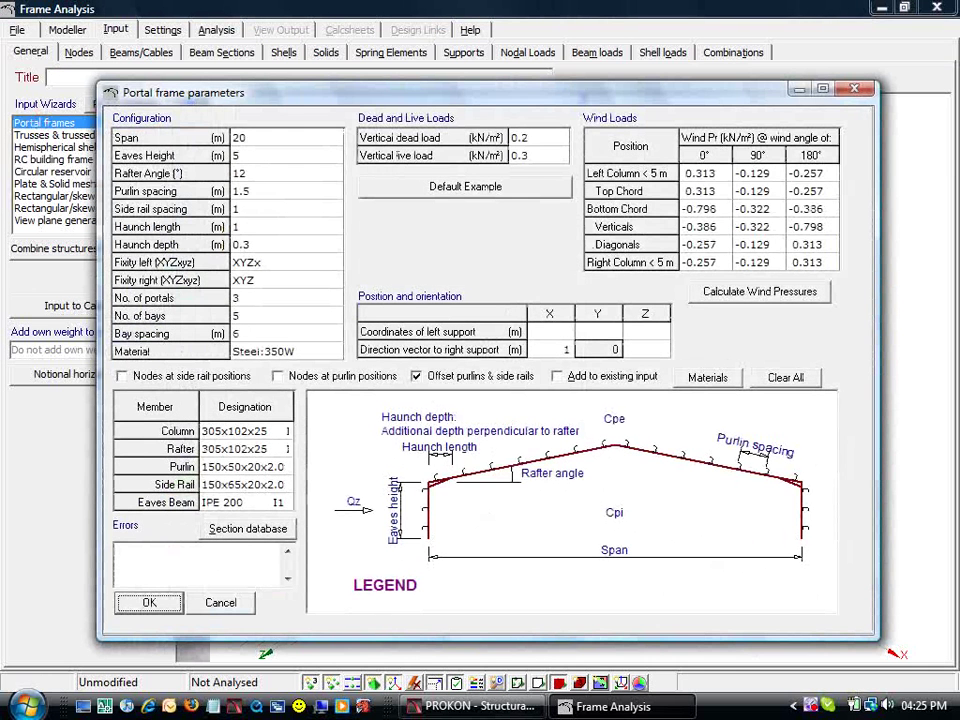
left_click(279, 137)
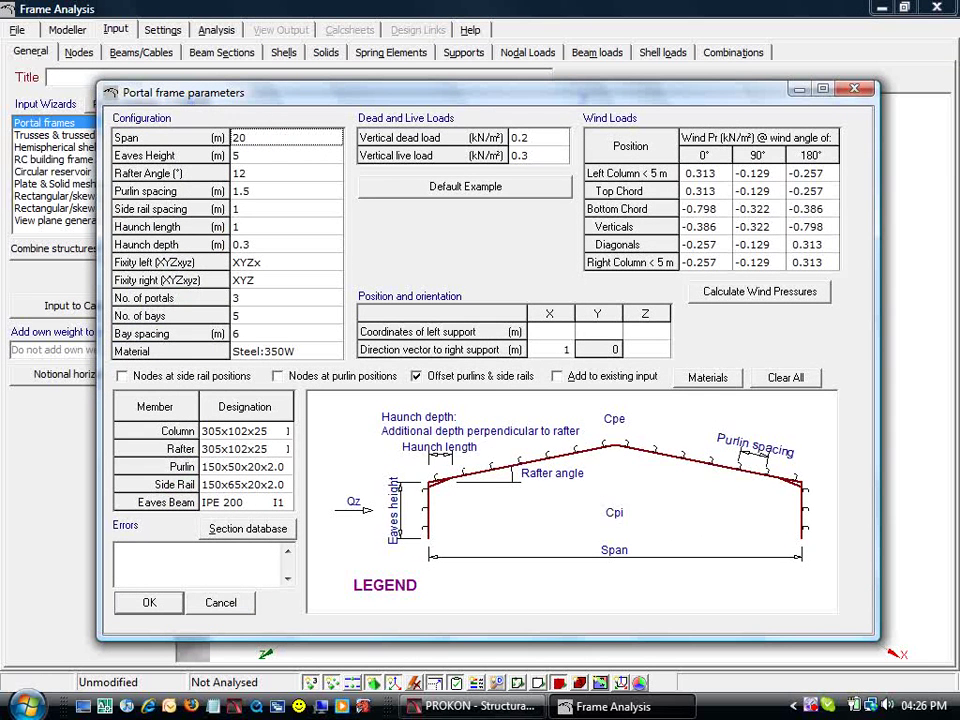
type("16")
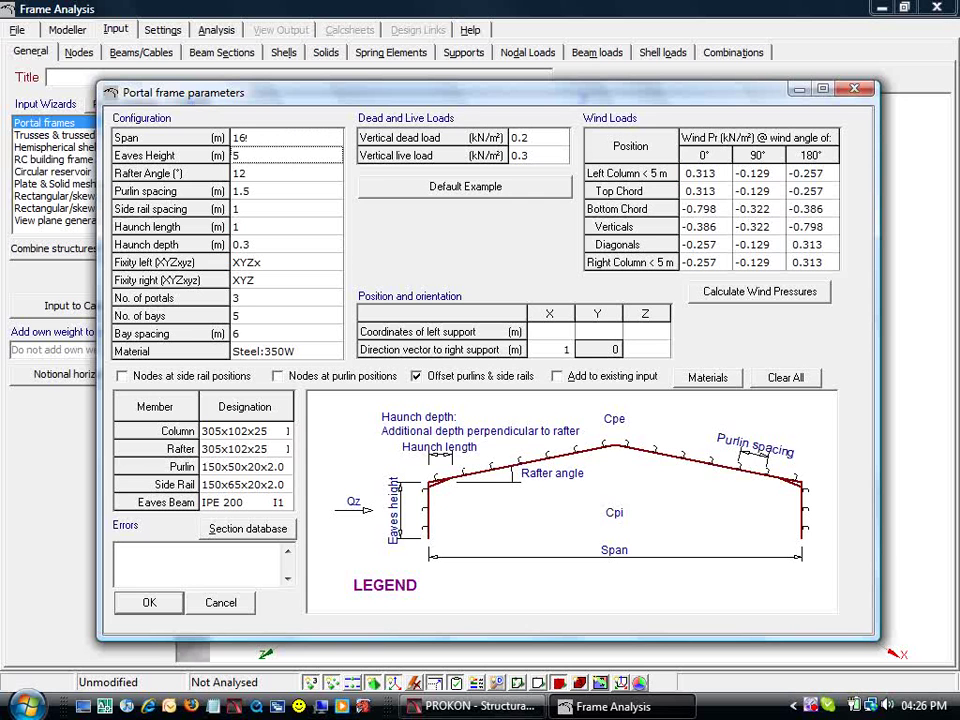
type("4")
key("Return")
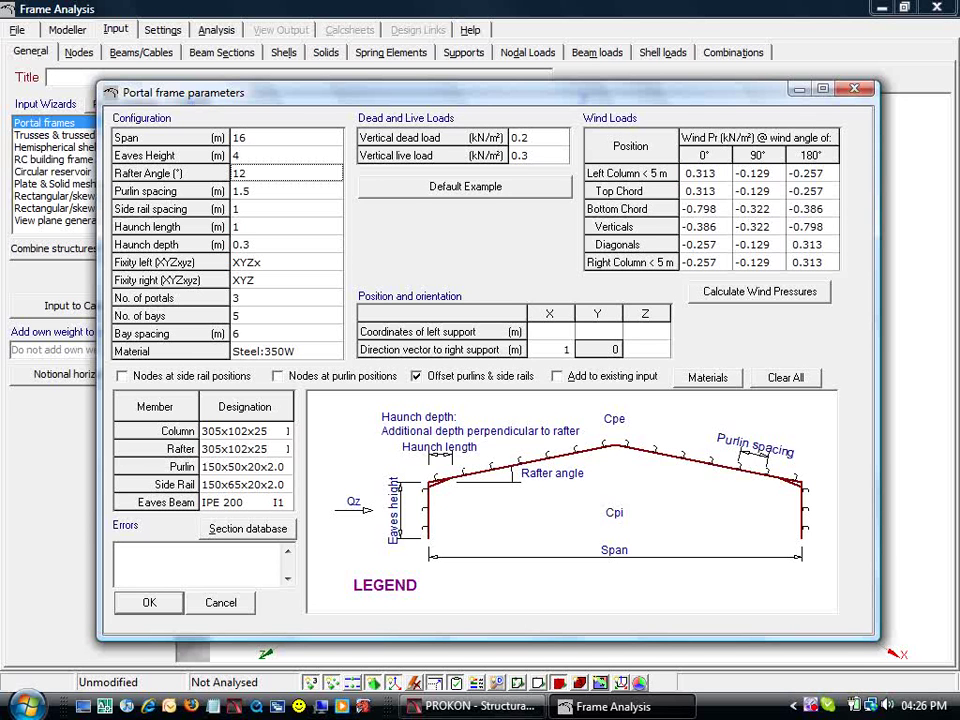
Step: Set the number of portals to 1 and the bay spacing to 4 m
key("Down")
key("Down")
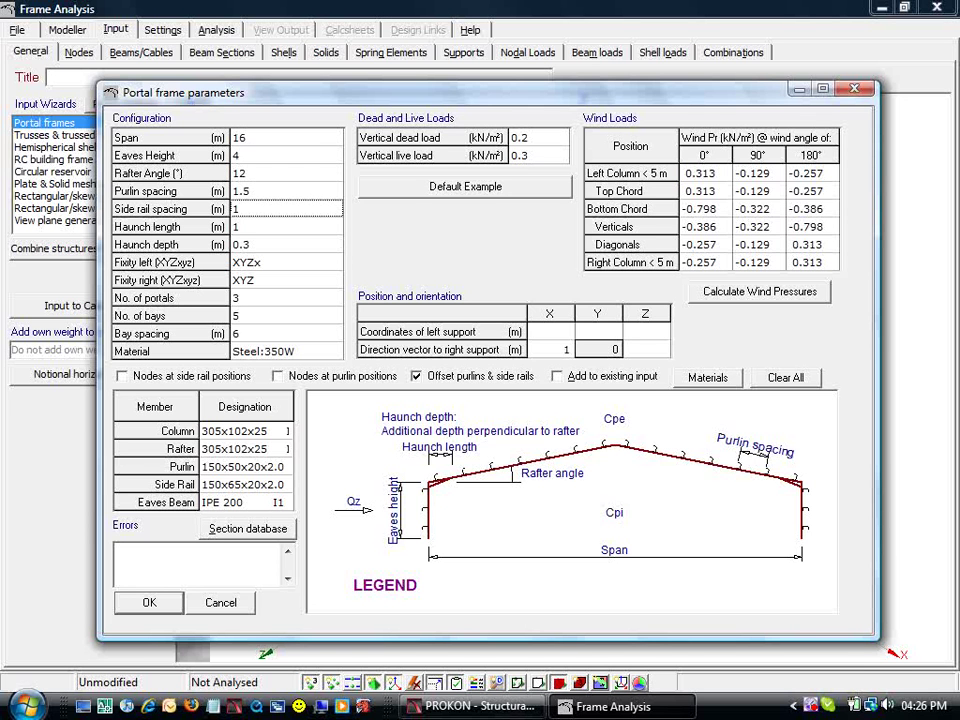
key("Down")
key("Down")
key("Down")
key("Down")
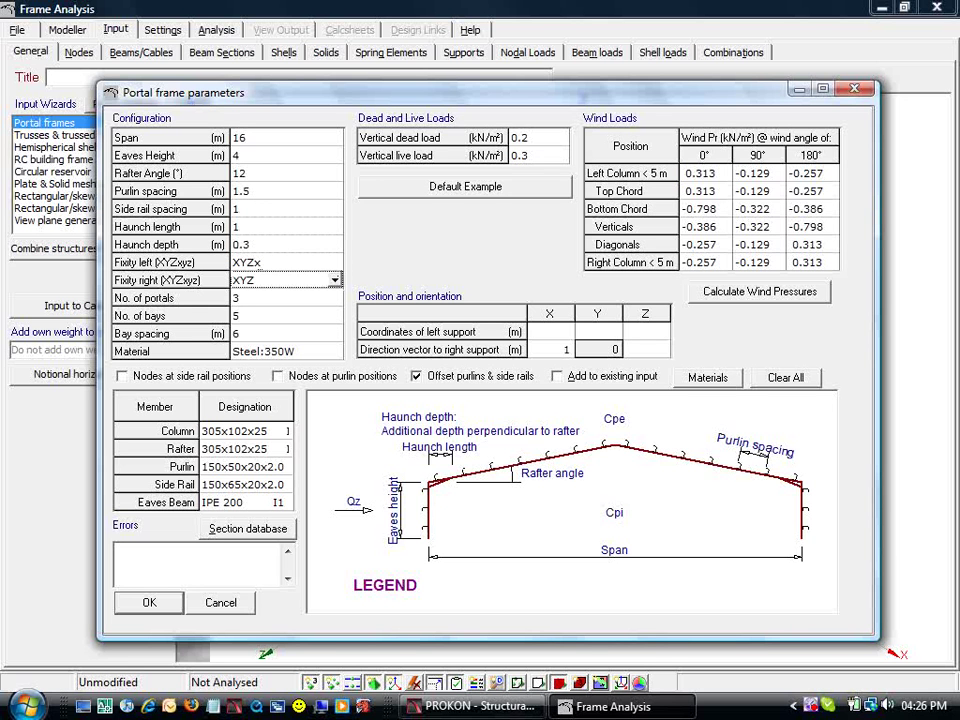
key("Down")
type("1")
key("Down")
key("Tab")
type("4")
key("Tab")
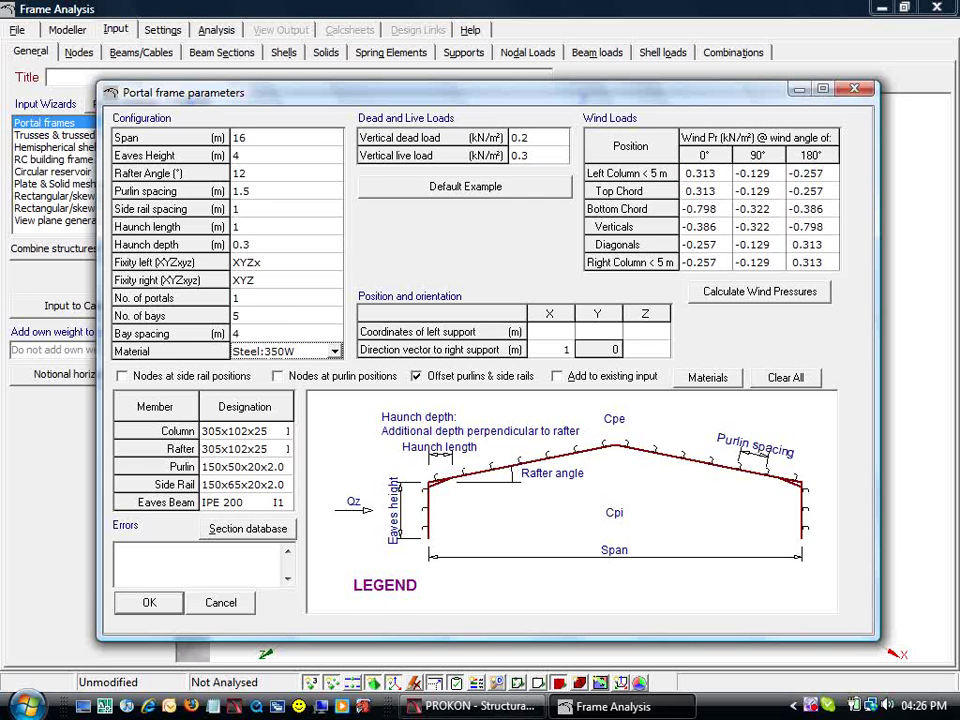
Step: Assign the 254x146x31 I-section from the section database to the columns
left_click(227, 531)
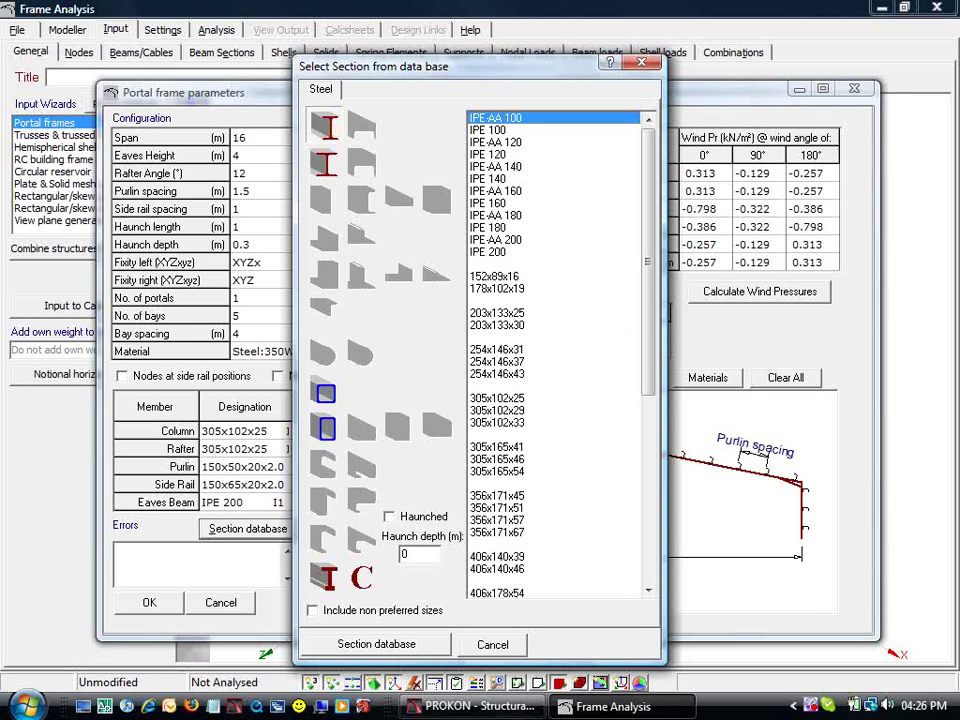
double_click(497, 349)
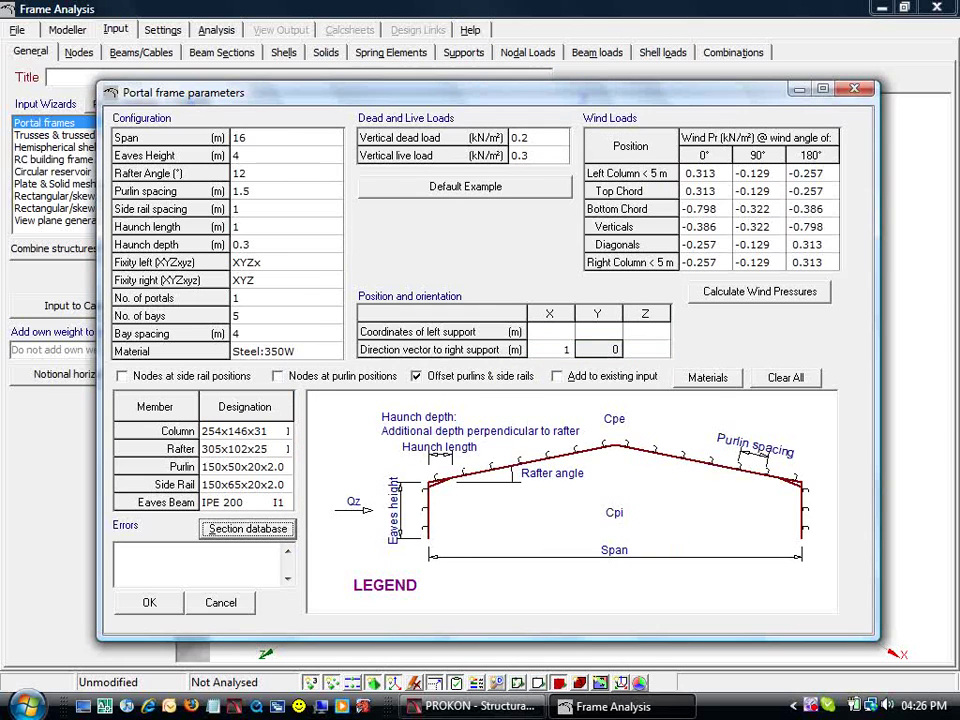
Step: Open the wind pressure calculation and set the 90 degree wind direction's internal pressure condition to wind normal to impermeable wall
left_click(751, 292)
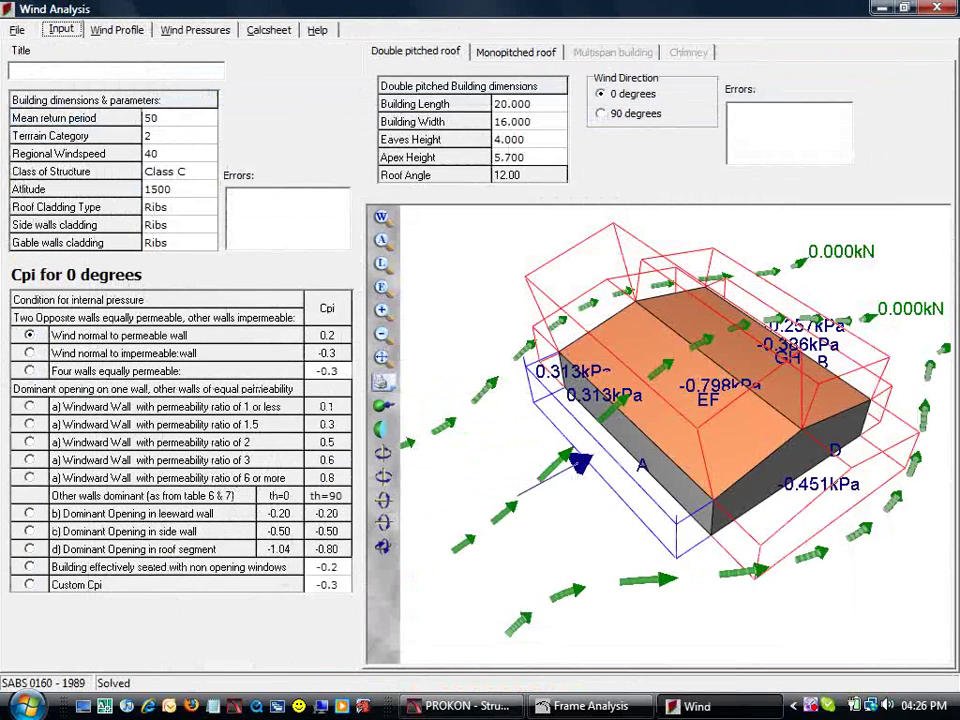
key("Tab")
key("Tab")
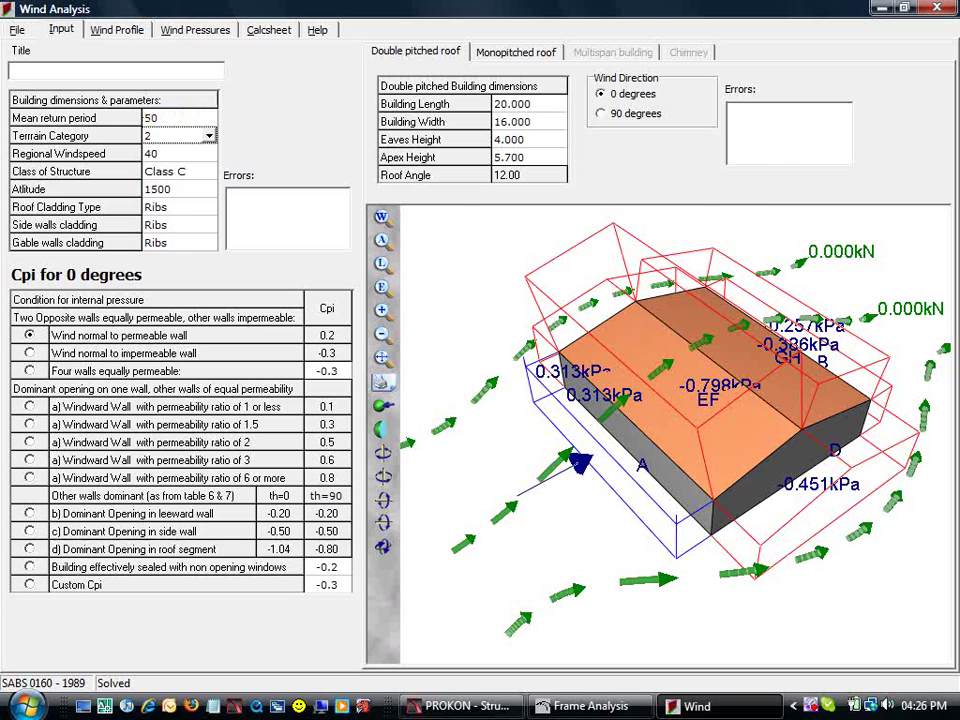
key("Tab")
key("Tab")
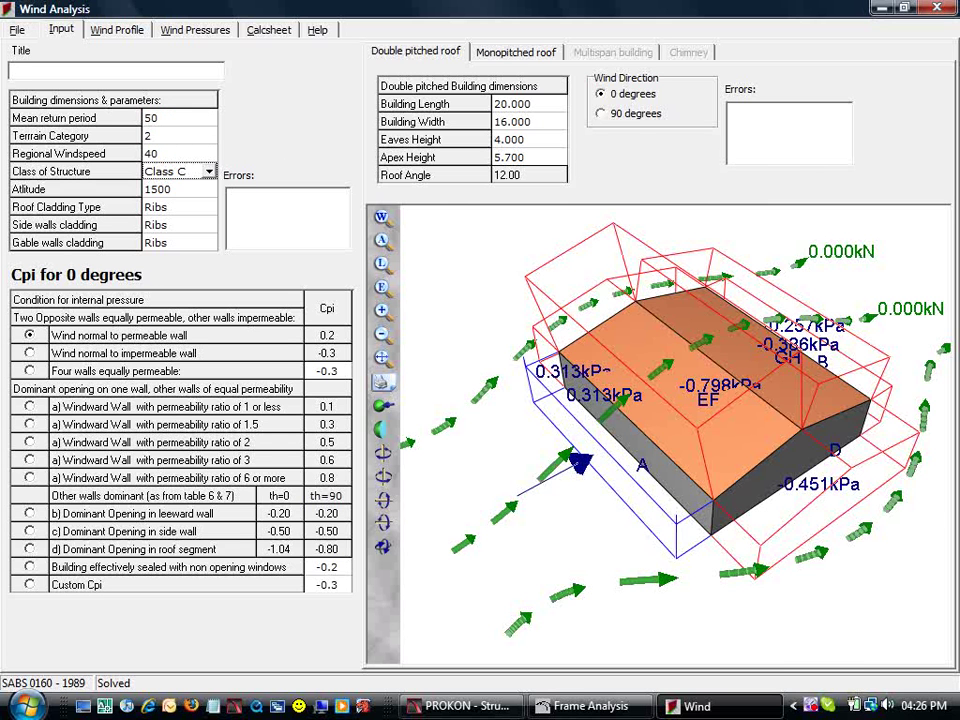
left_click(609, 114)
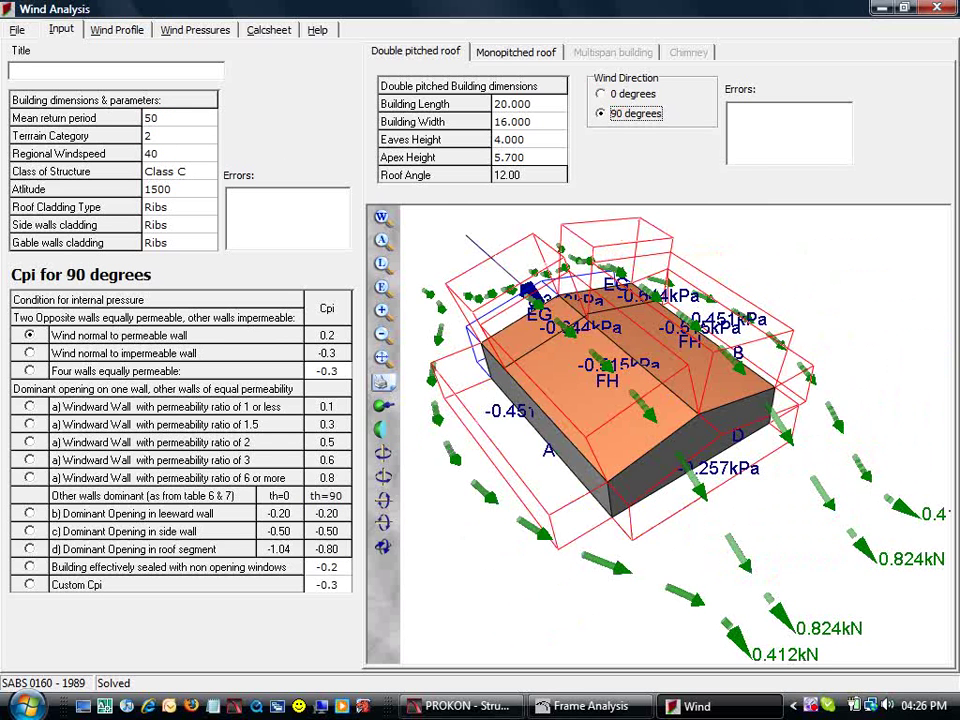
left_click(30, 353)
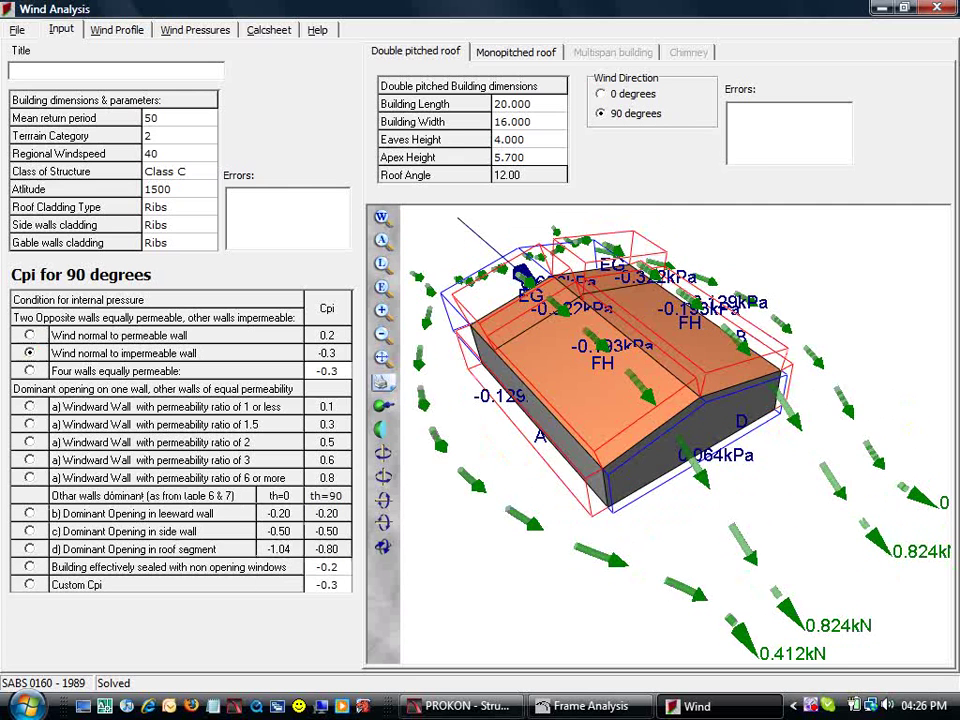
Step: Review the wind profile chart and the calculated wind pressures, and return to the portal frame parameters
left_click(126, 30)
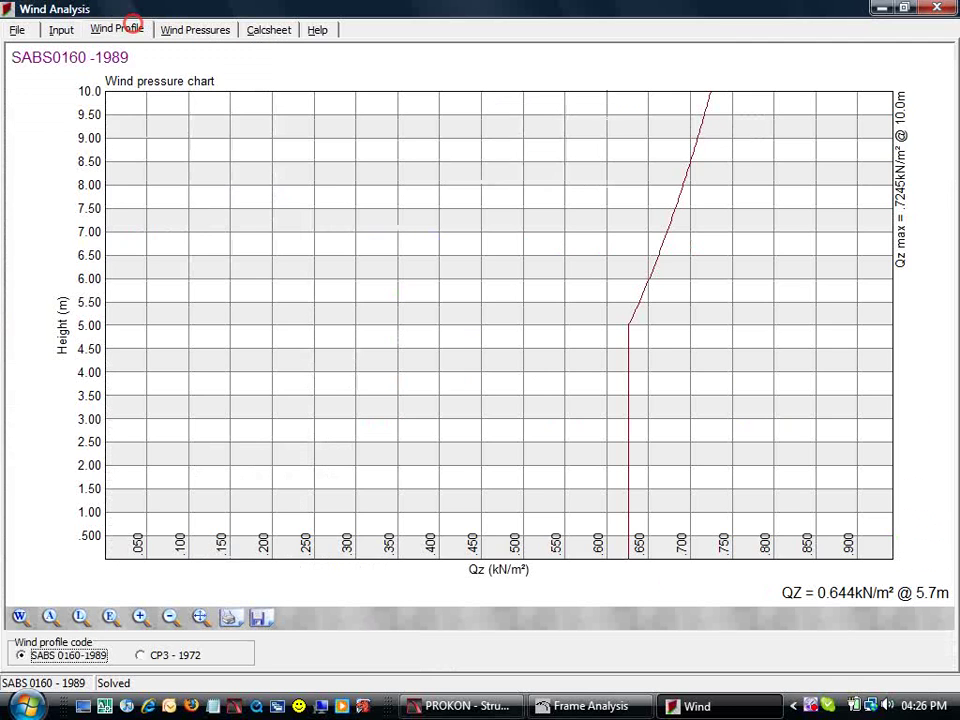
left_click(206, 28)
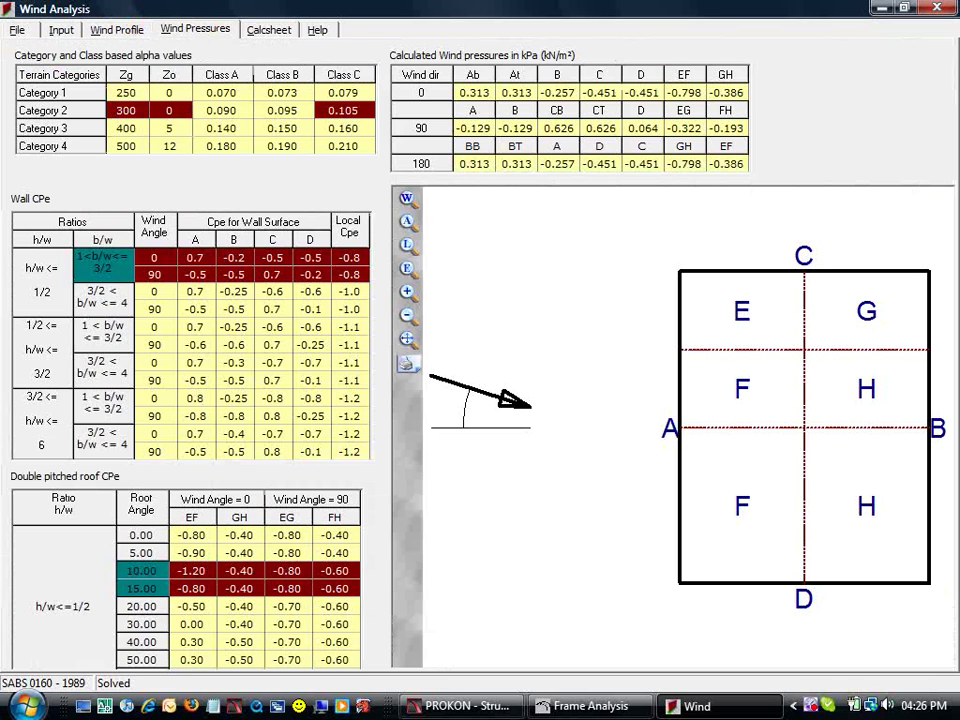
left_click(936, 8)
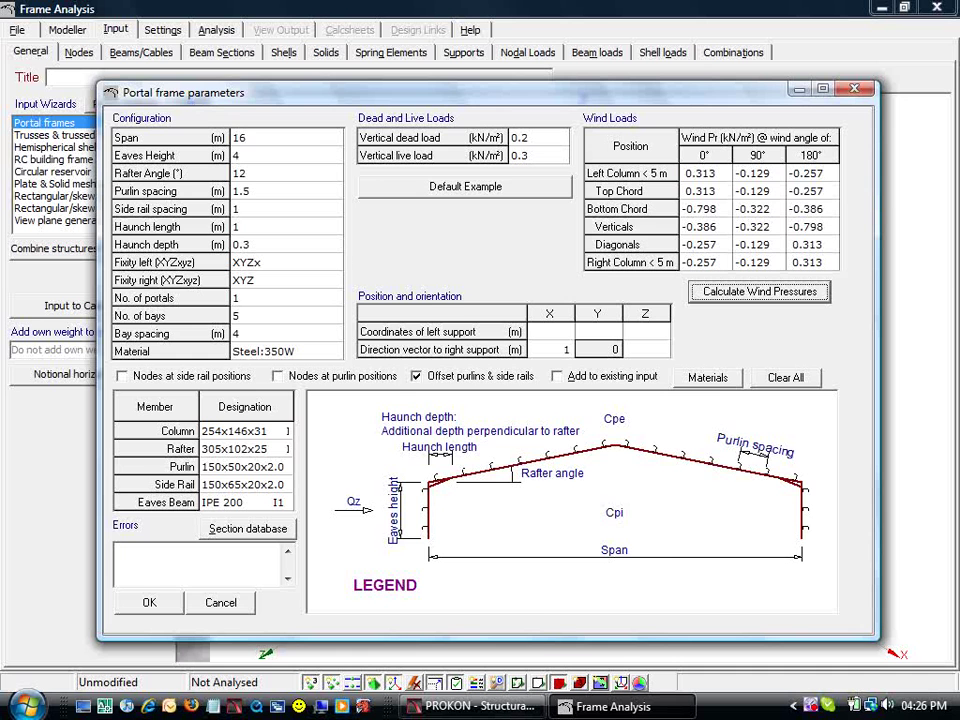
Step: Generate the portal frame model, render its members in 3D and rotate the view to the opposite side
left_click(140, 602)
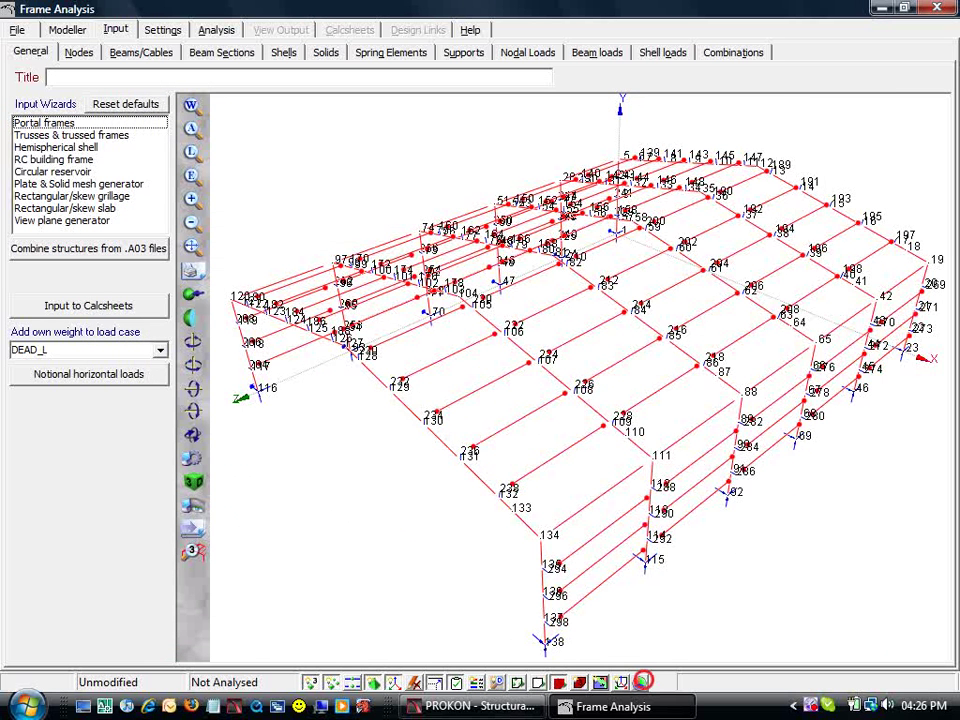
left_click(193, 482)
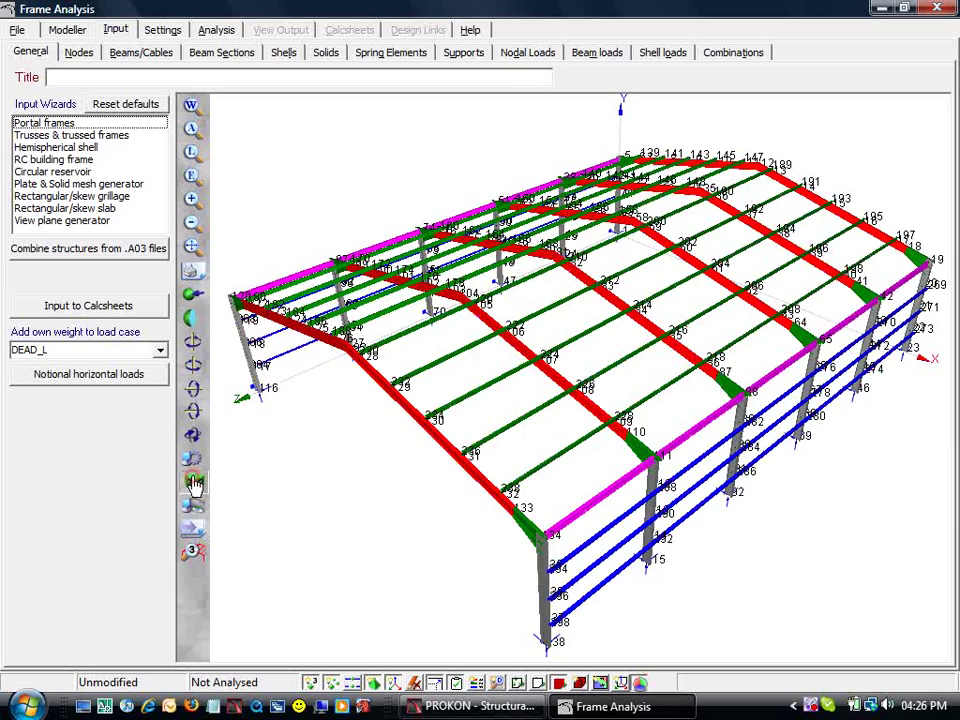
left_click(193, 436)
left_click_drag(360, 495, 480, 302)
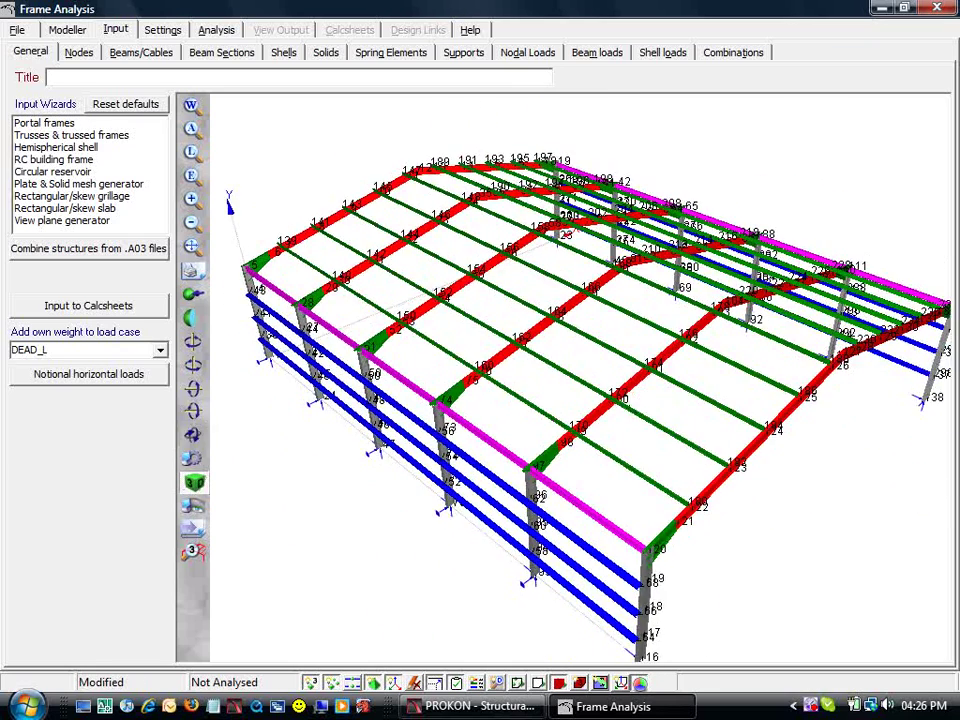
Step: Review the generated nodes, beam elements and beam section tables
left_click(76, 51)
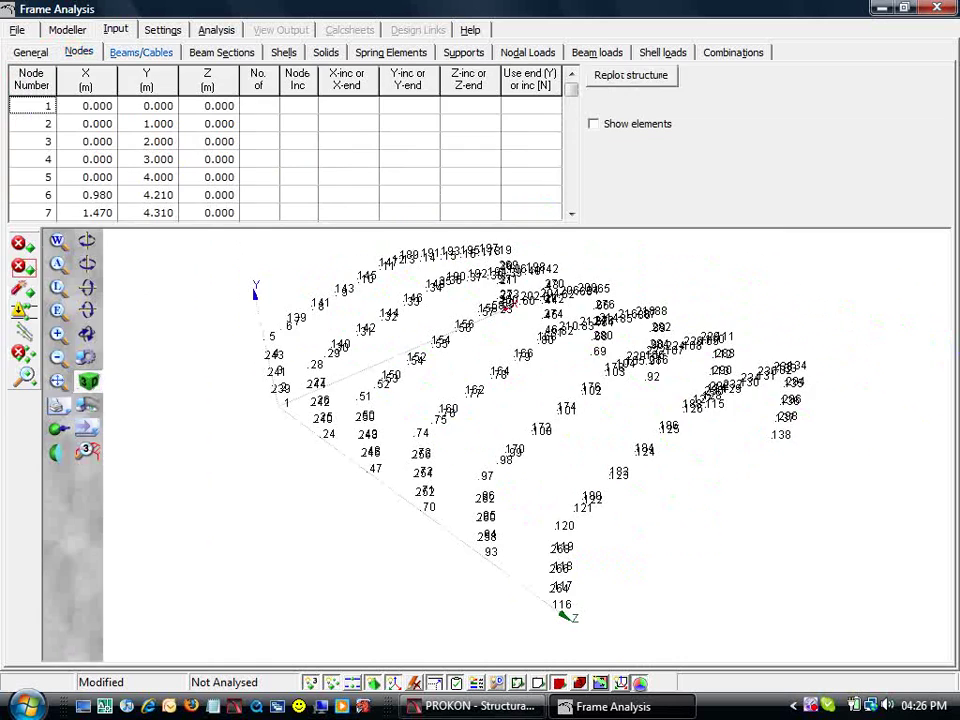
left_click(150, 50)
left_click(221, 52)
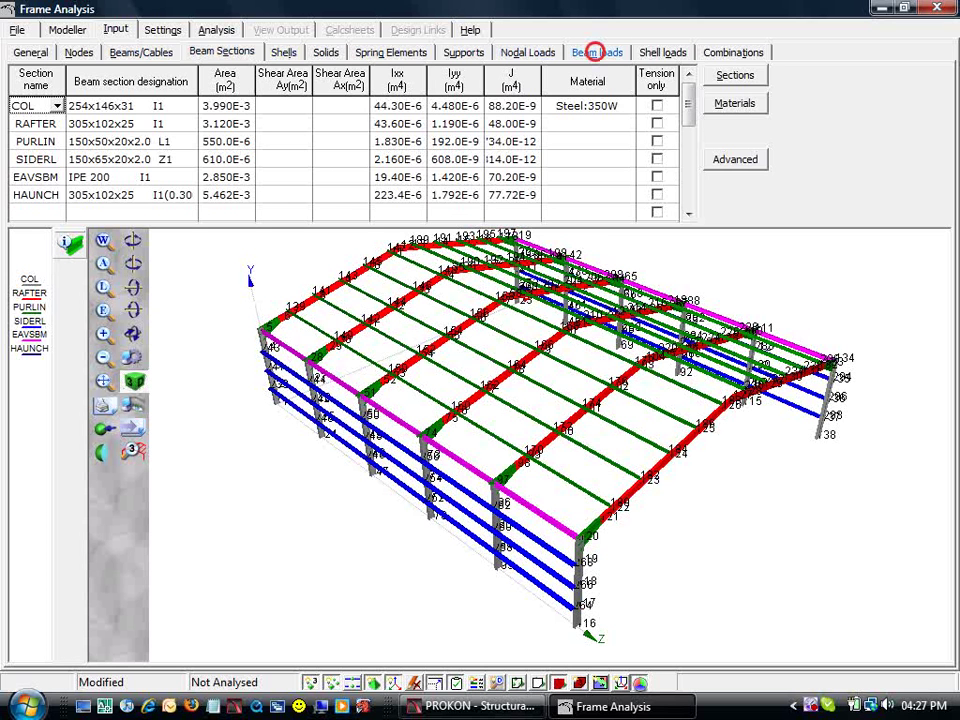
Step: Examine the beam loads on the unrendered model for the dead, live and 0°, 90° and 180° wind load cases
left_click(597, 52)
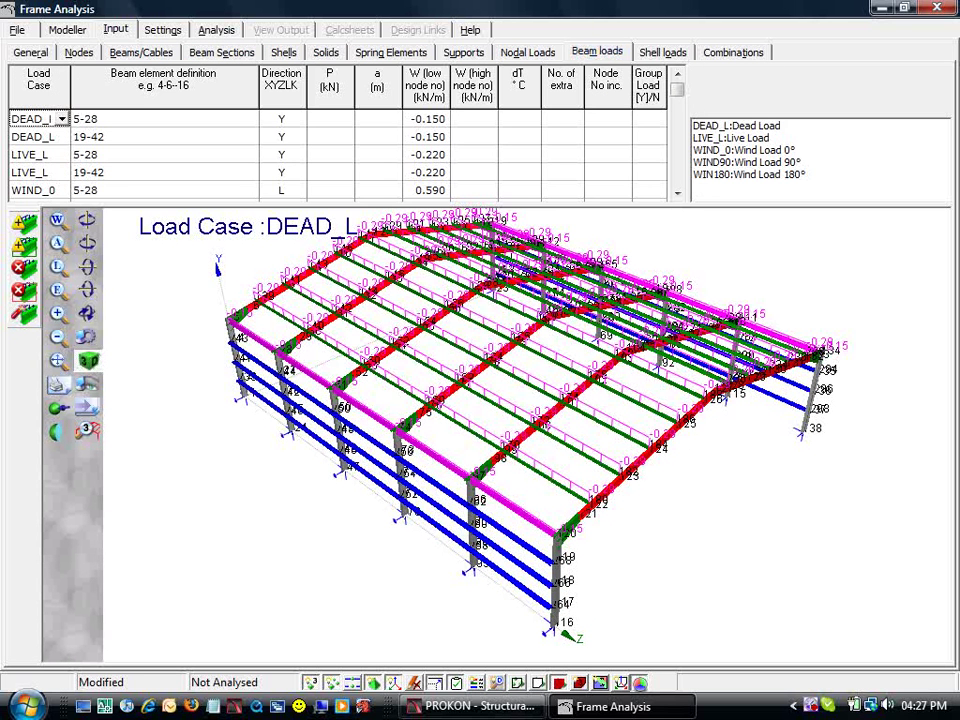
left_click(62, 268)
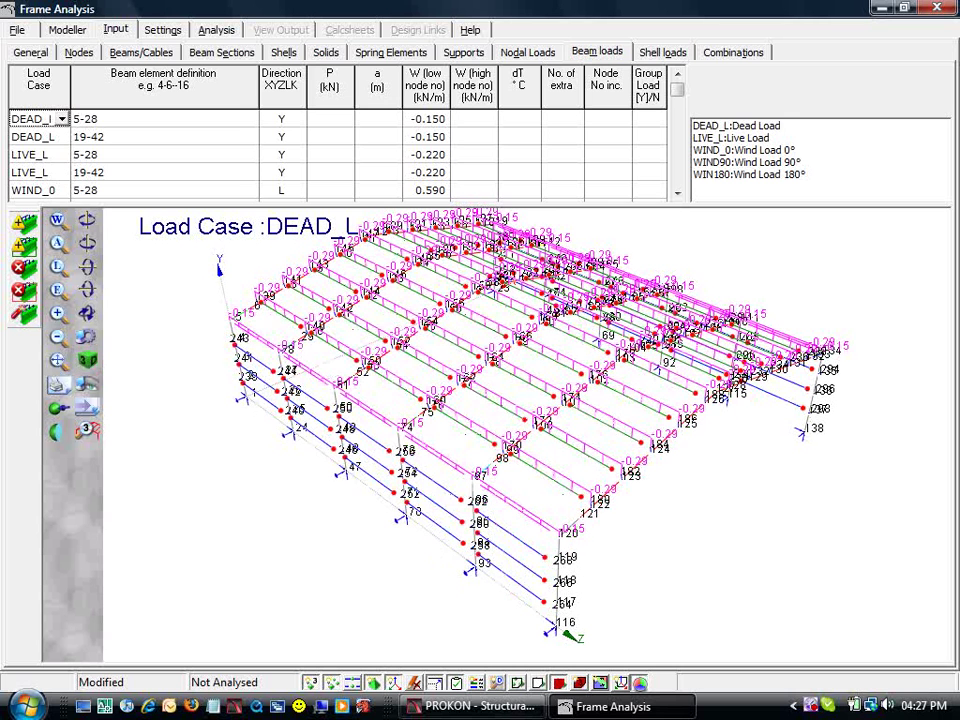
left_click(738, 126)
left_click(738, 139)
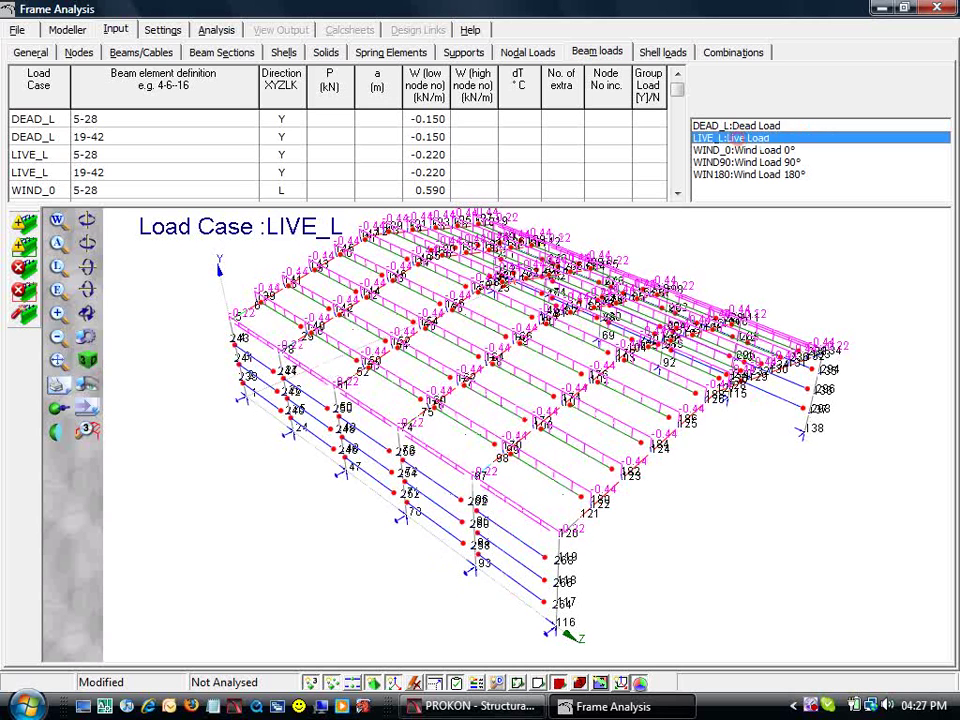
left_click(740, 150)
left_click(728, 161)
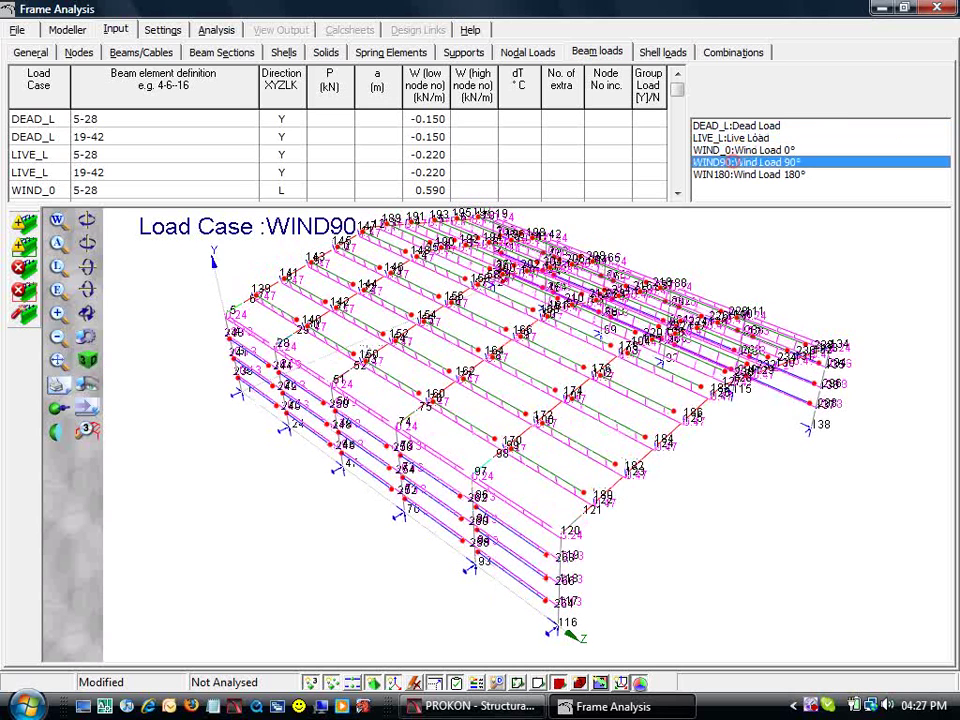
left_click(728, 175)
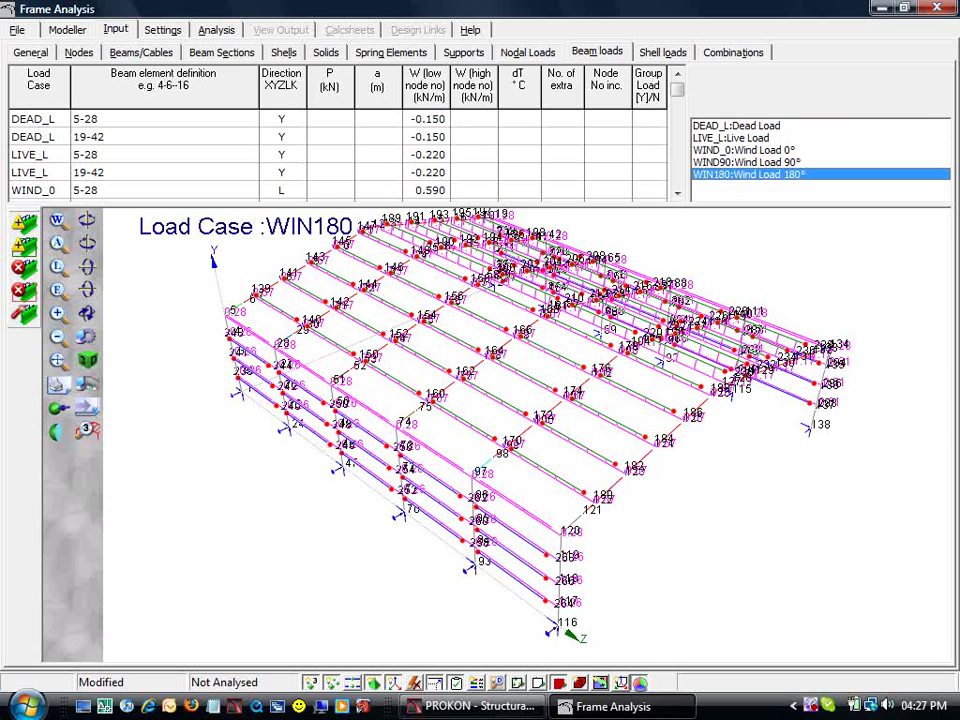
Step: Check the analysis settings and run the linear analysis of the frame
left_click(162, 29)
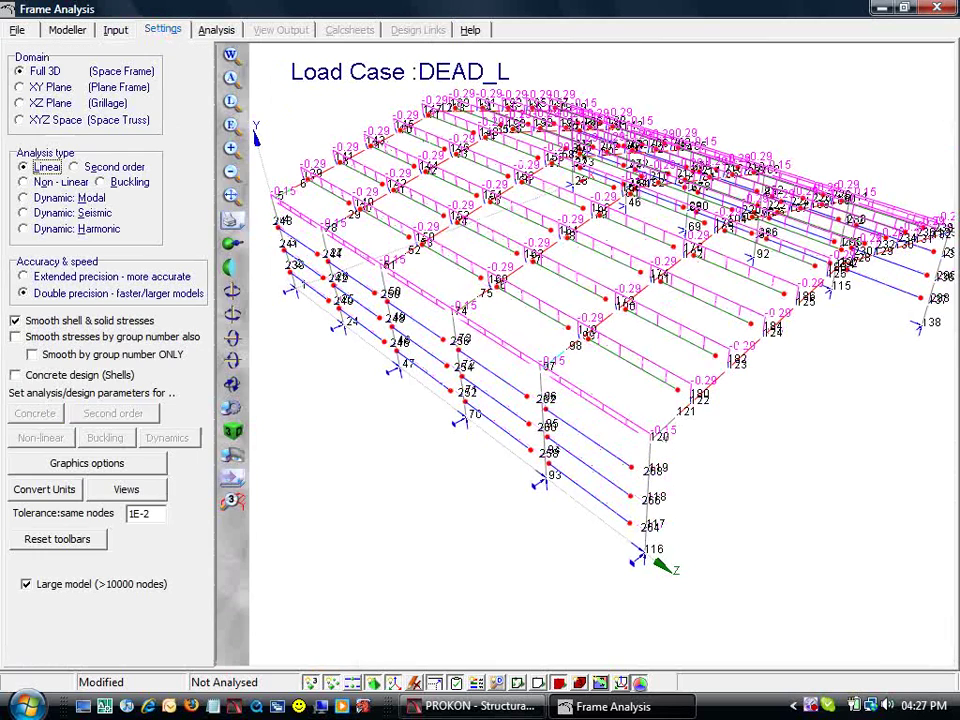
left_click(216, 29)
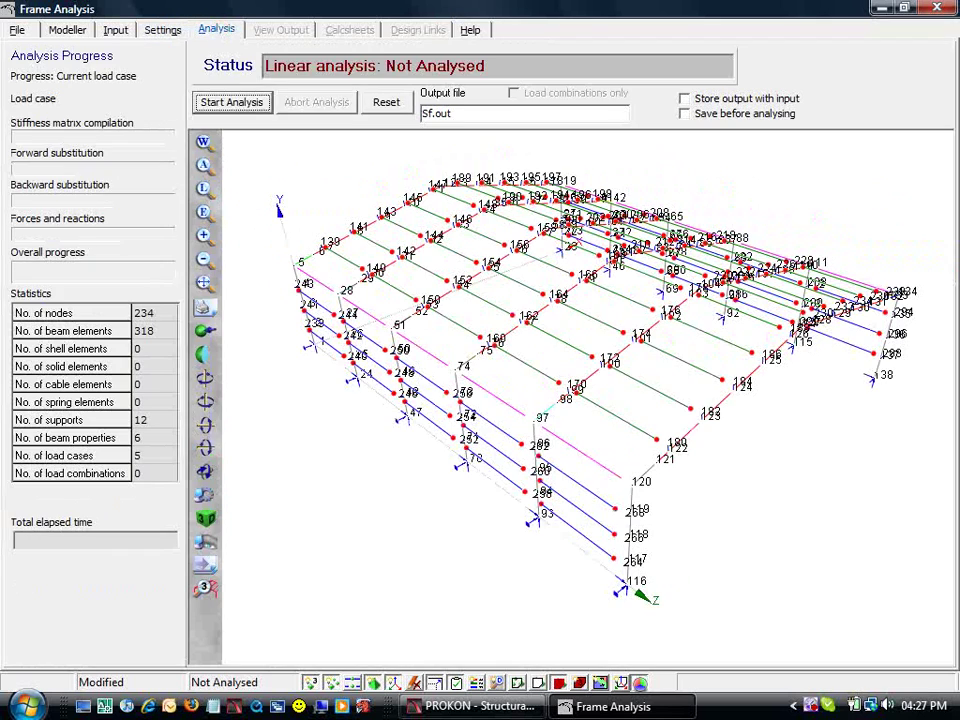
left_click(231, 102)
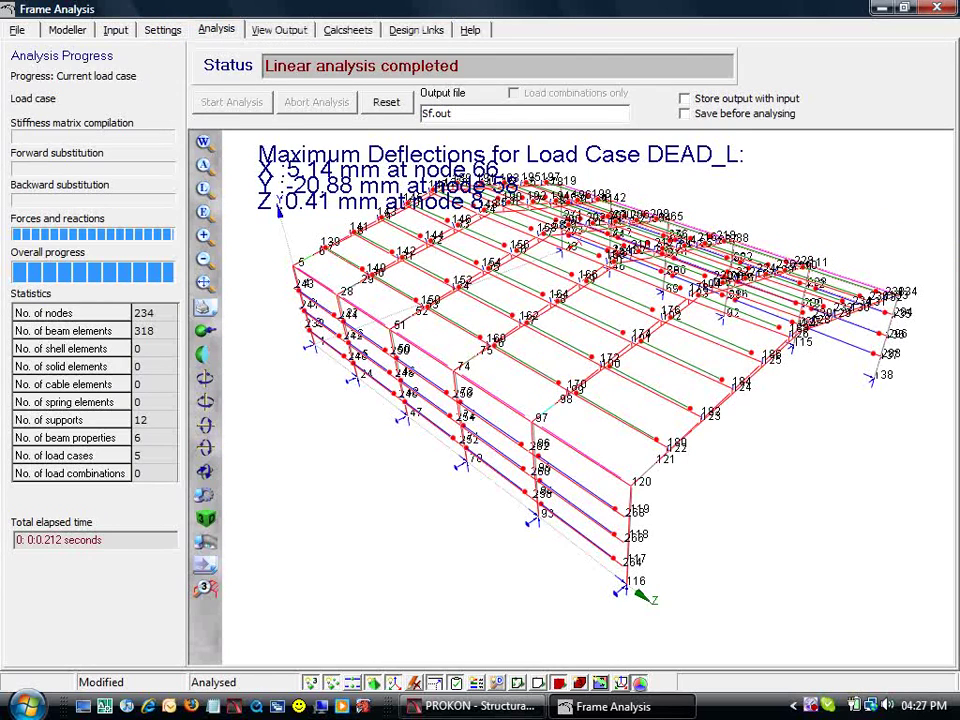
Step: View the deflections, support reactions and axial beam forces for the DEAD_L load case, toggling the deflections-only display on and off
left_click(279, 29)
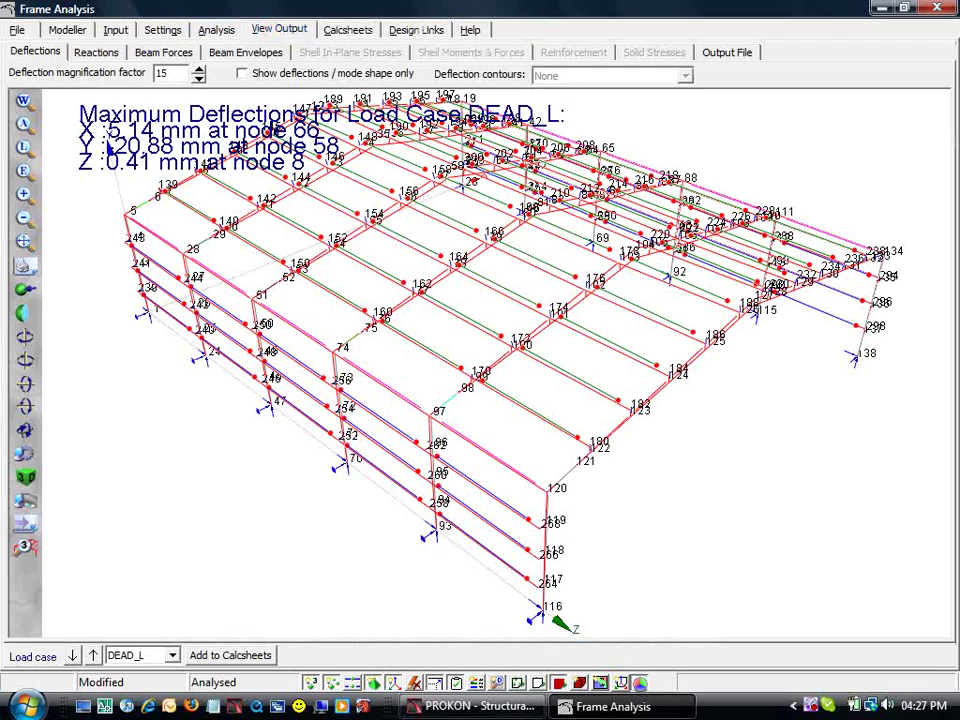
left_click(242, 73)
left_click(242, 73)
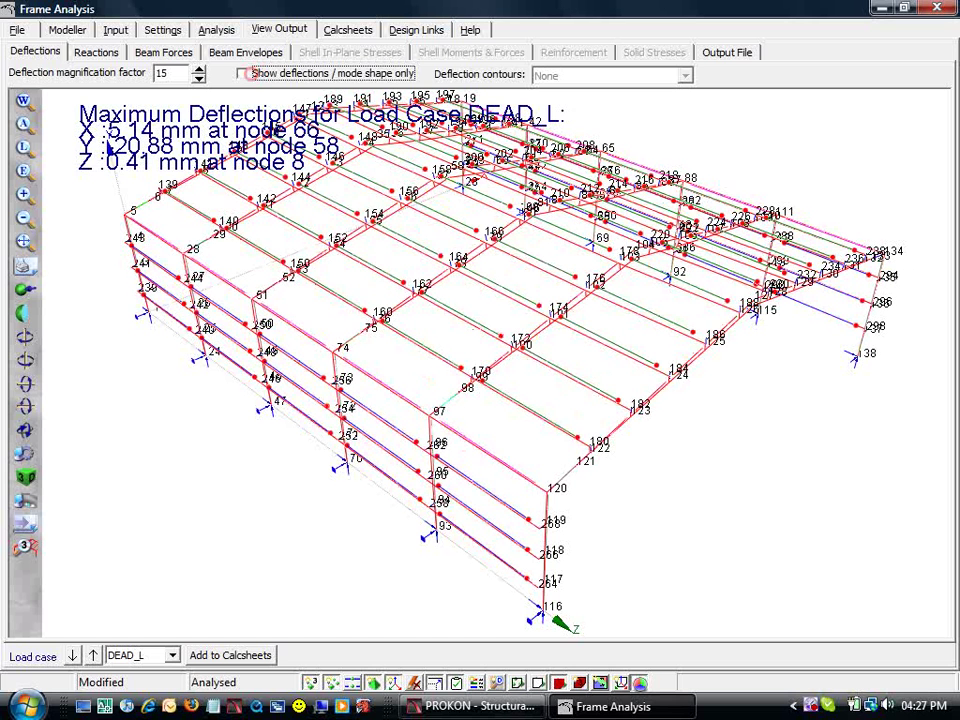
left_click(80, 50)
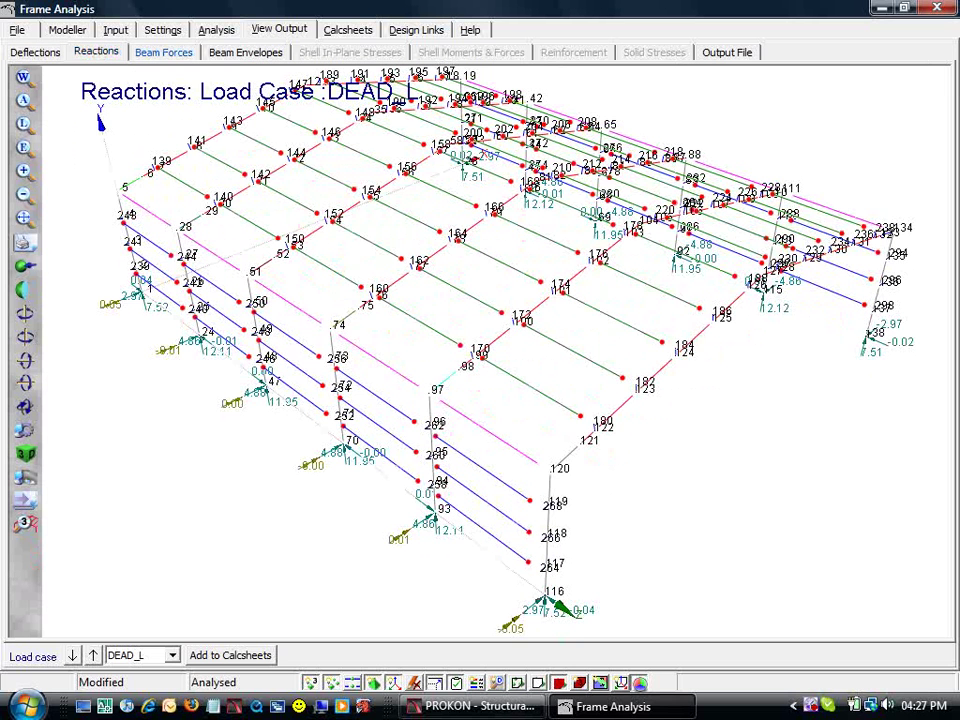
left_click(158, 50)
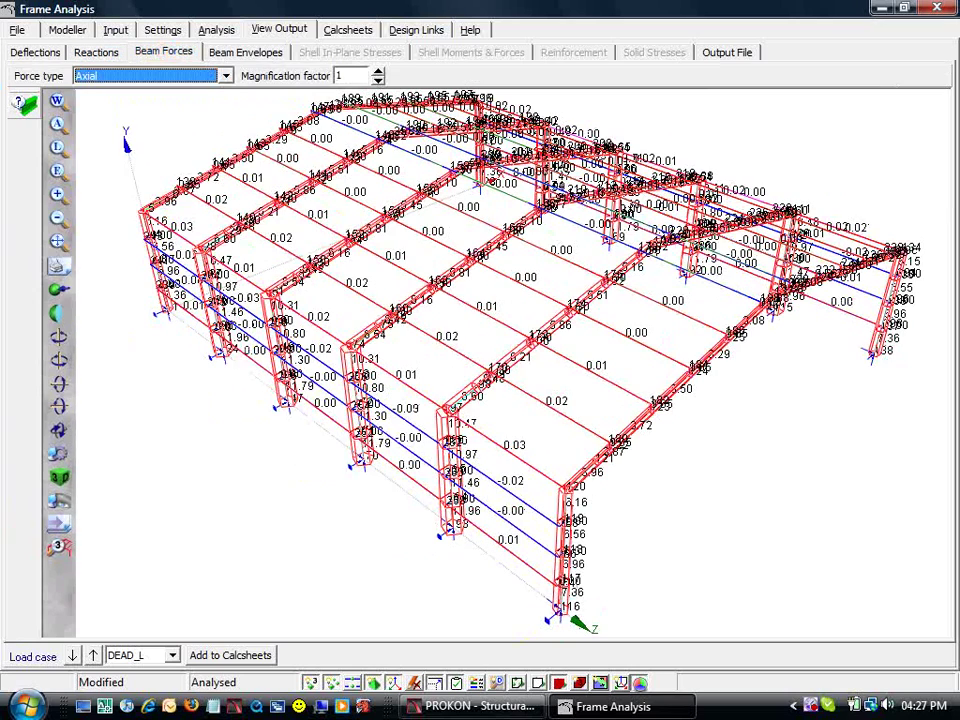
Step: View the X-moments in the beams for the DEAD_L load case, examining the moment diagrams around the frame
left_click(226, 76)
left_click(156, 103)
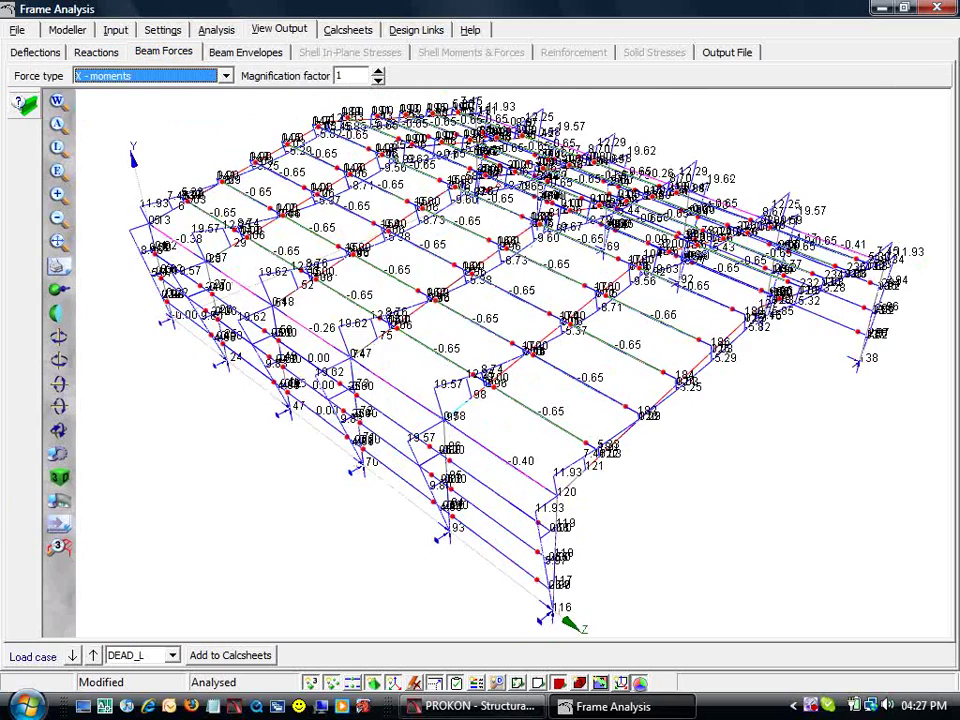
middle_click_drag(735, 330, 158, 186)
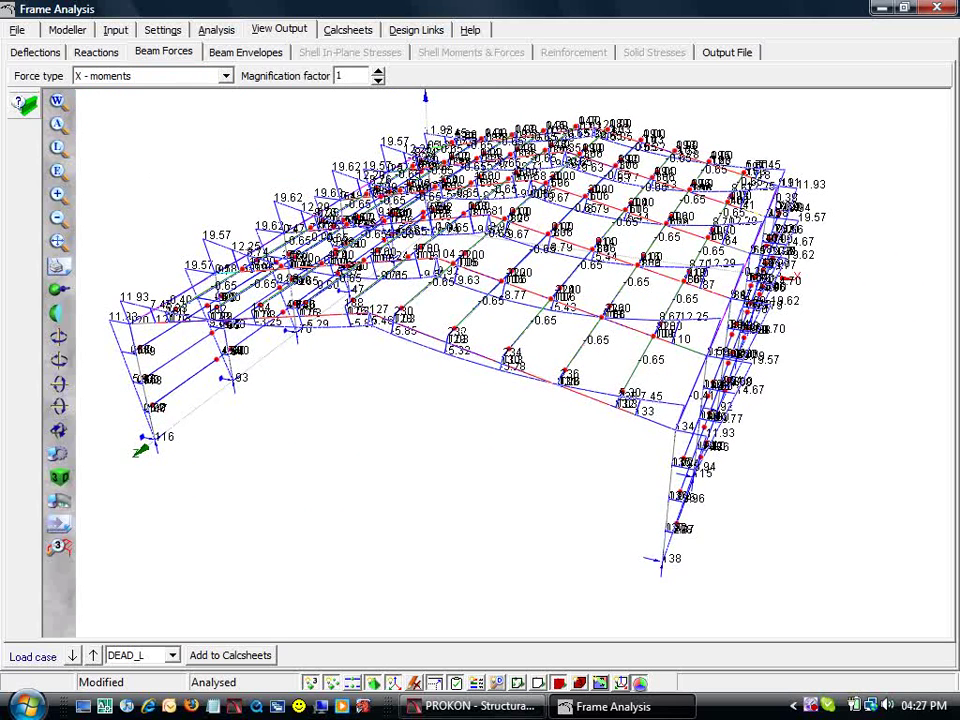
Step: Plot the X-moment envelope along the rafter from node 6 to node 12 for all five load cases and view the output file
left_click(246, 51)
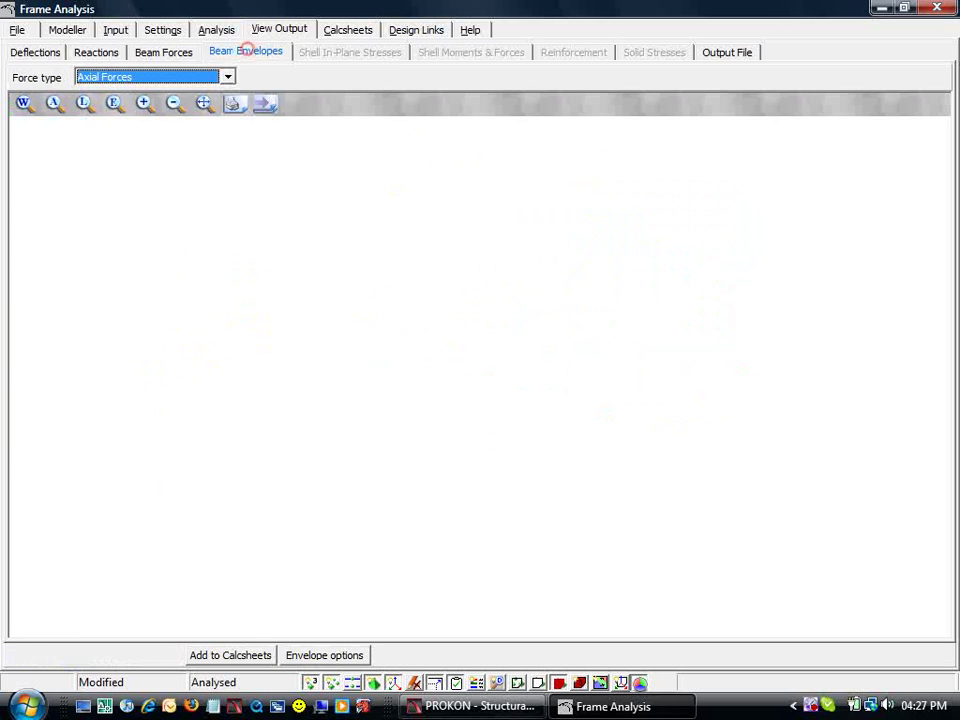
left_click(165, 77)
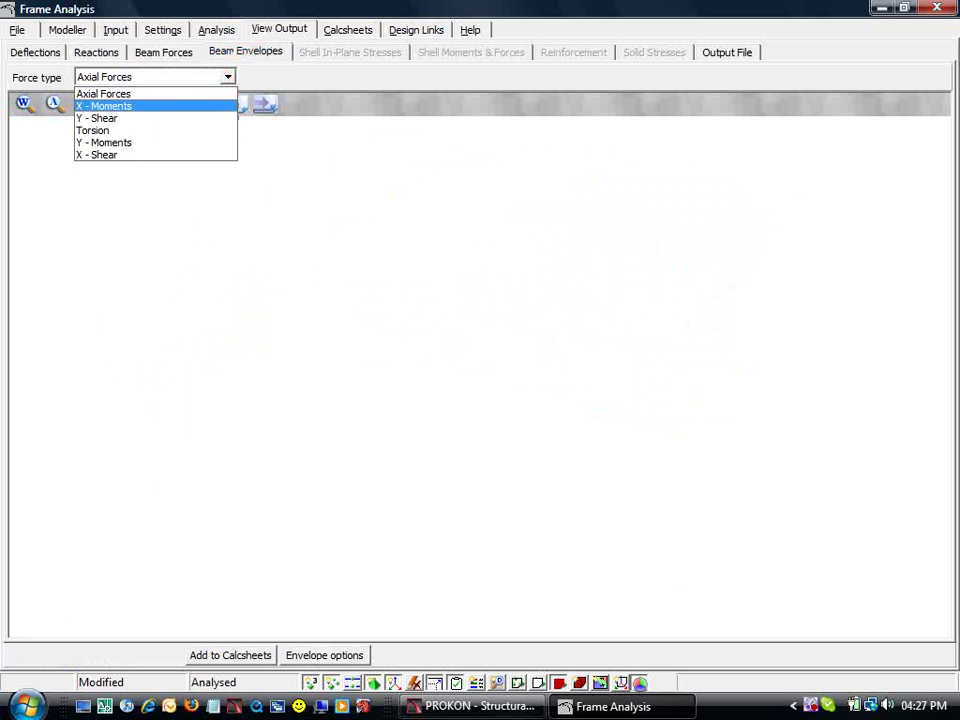
left_click(165, 105)
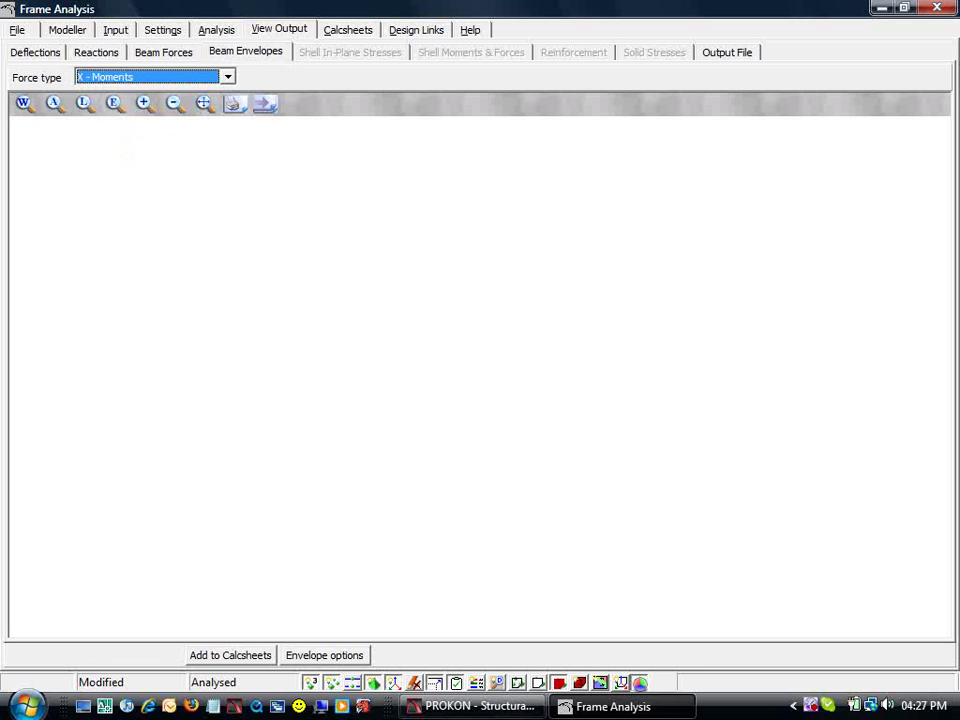
left_click(340, 654)
left_click(472, 499)
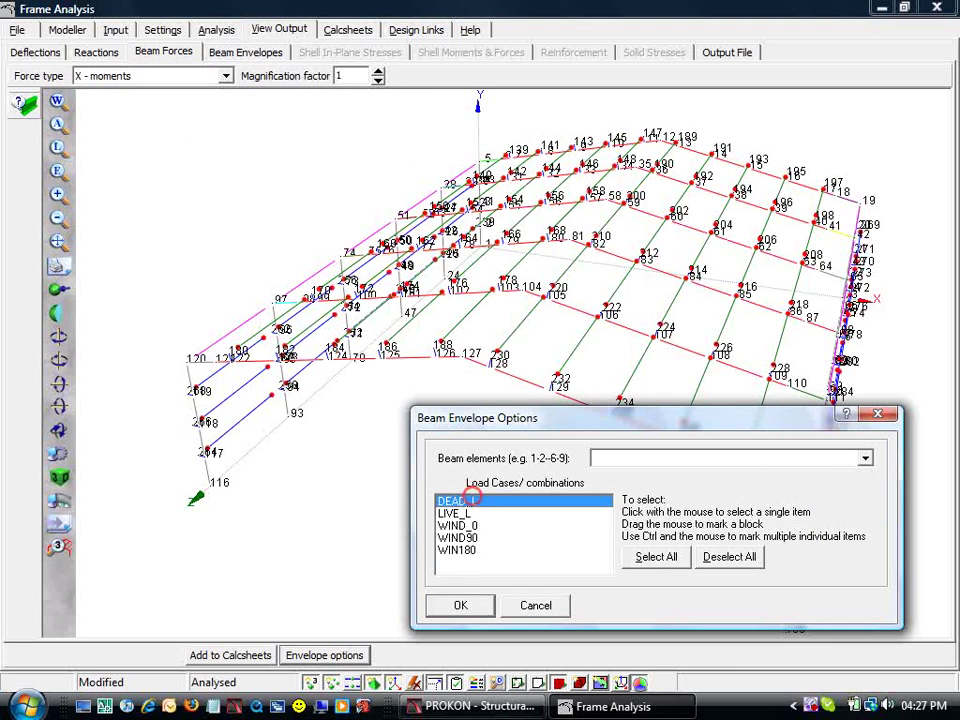
left_click_drag(472, 499, 460, 549)
left_click(622, 457)
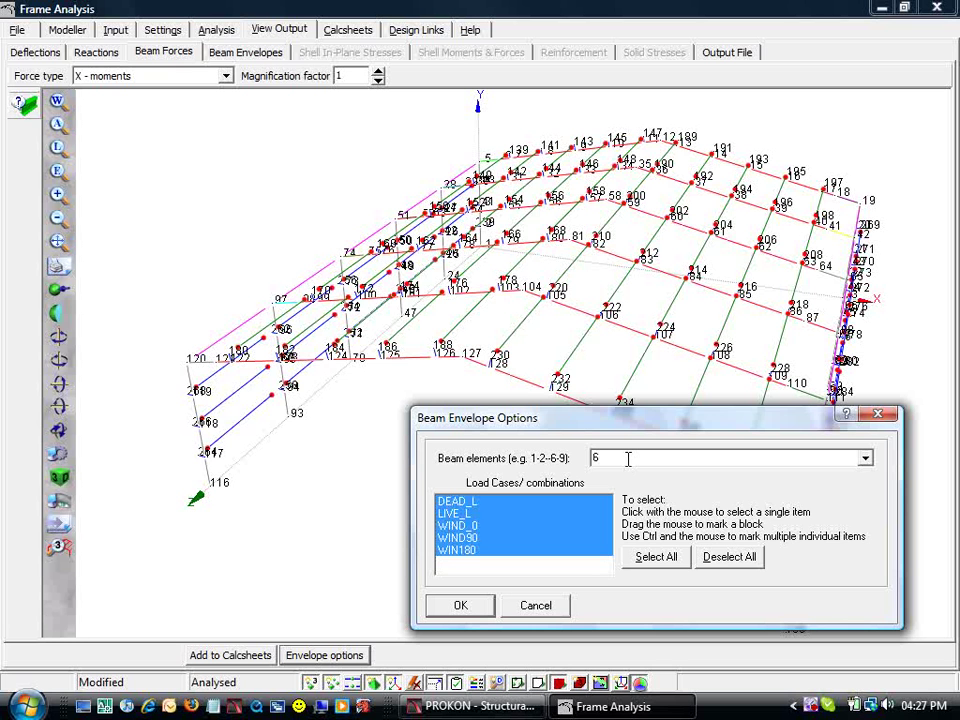
type("6-7-12")
left_click(460, 605)
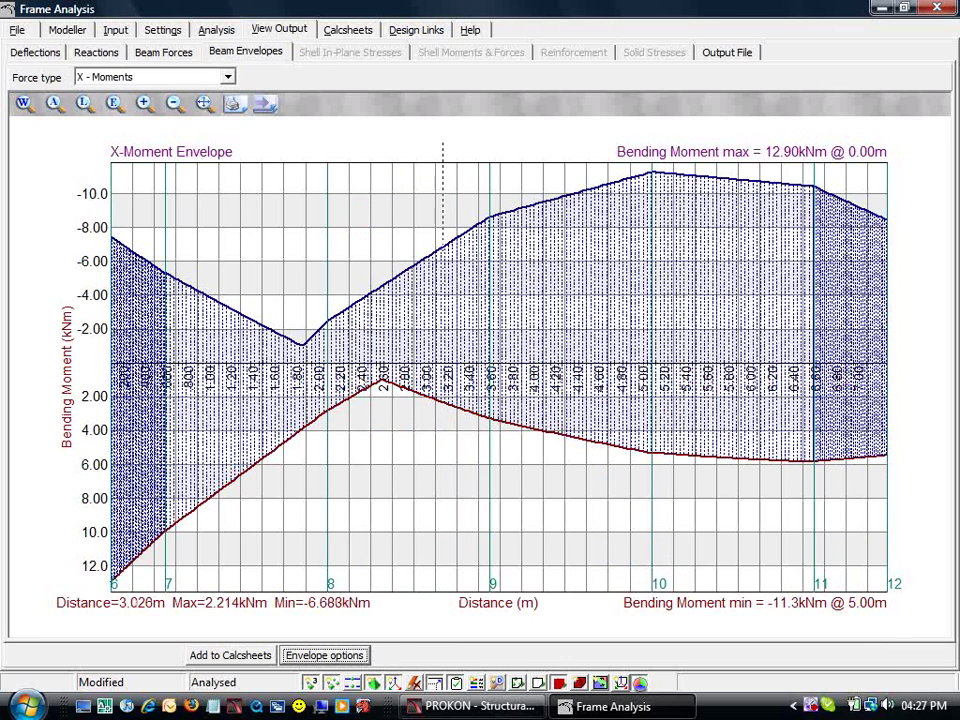
left_click(724, 52)
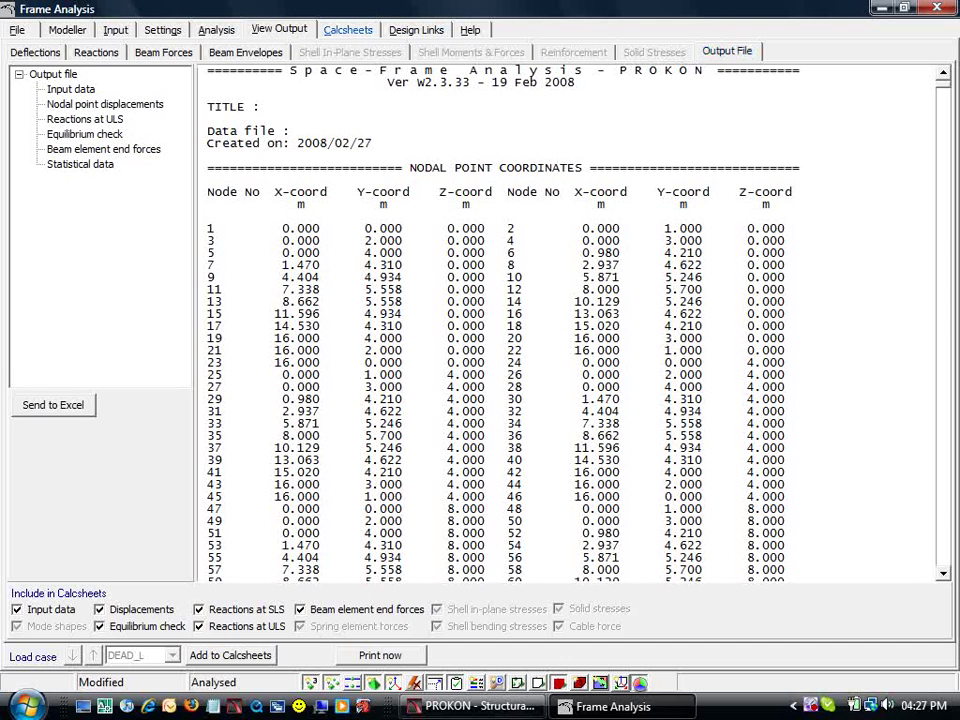
Step: Launch the combined-stress member design link for the analysed frame
left_click(430, 29)
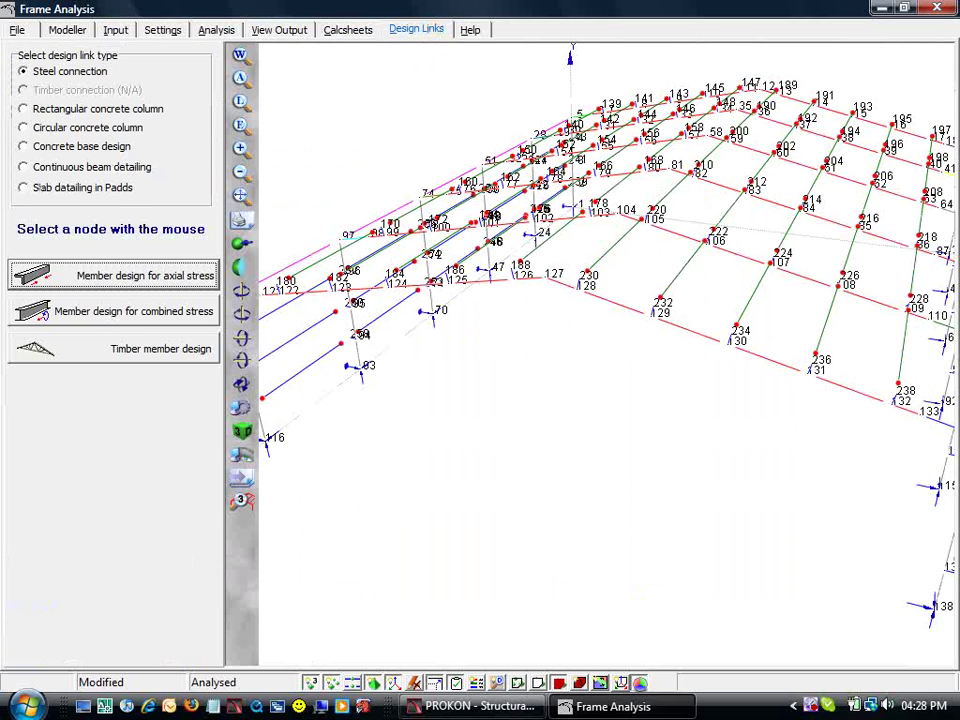
left_click(239, 125)
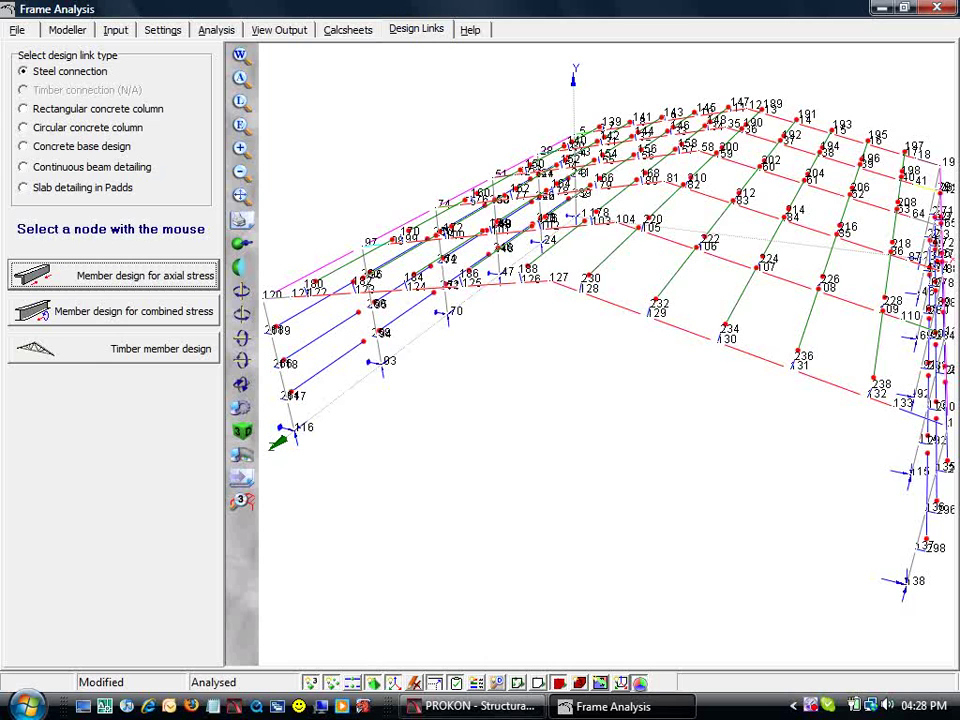
left_click(135, 311)
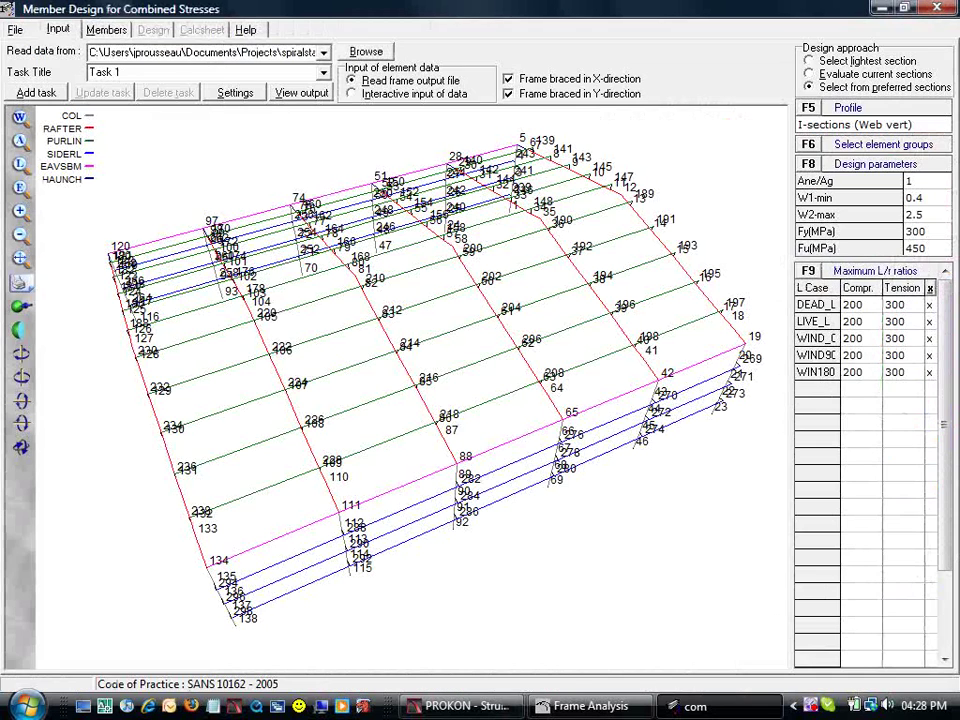
left_click(21, 447)
left_click_drag(600, 405, 44, 236)
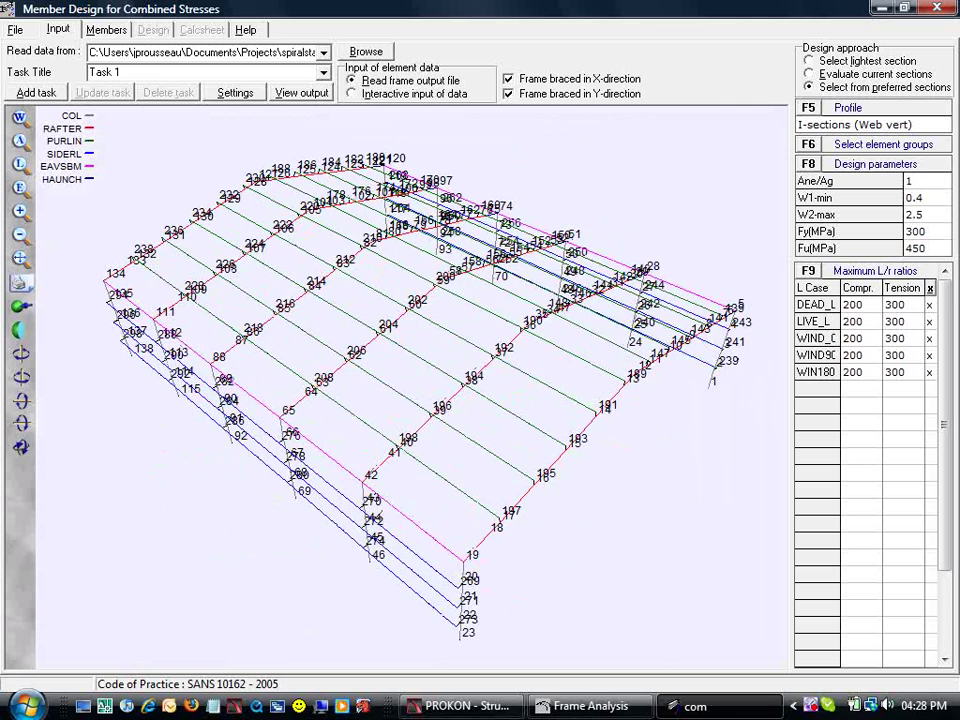
Step: Set the design profile to parallel-flange I-sections with the web vertical
key("F5")
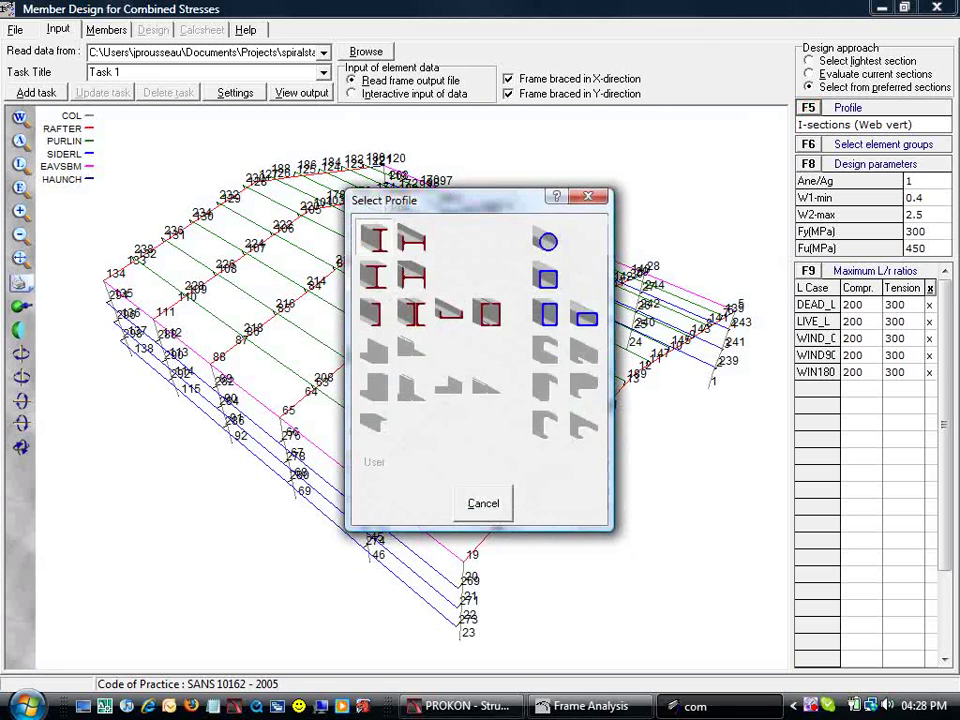
left_click(374, 240)
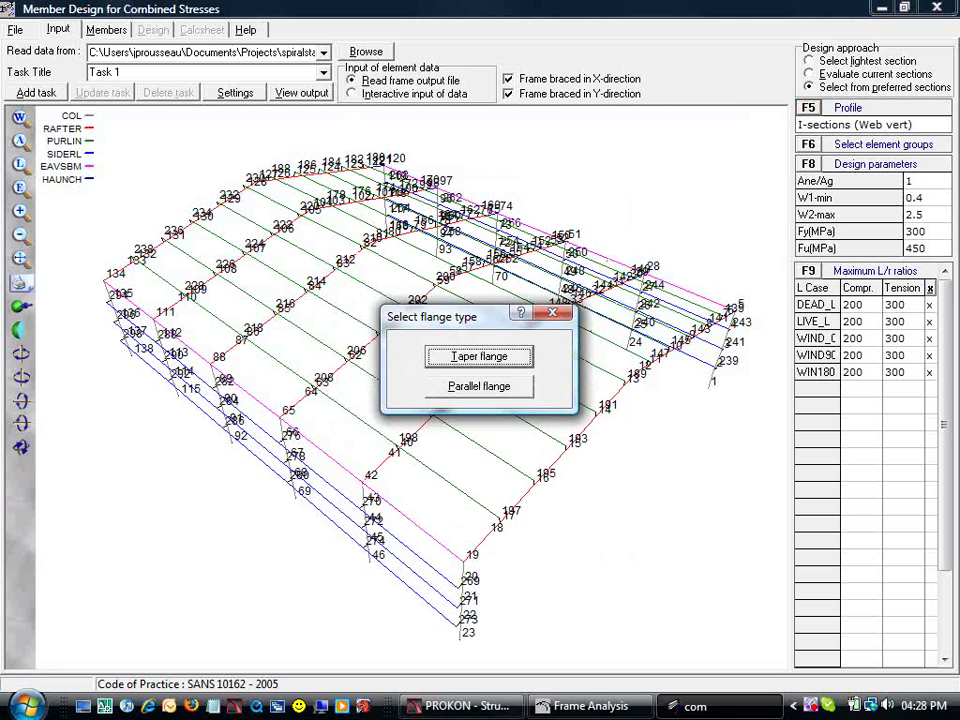
left_click(458, 387)
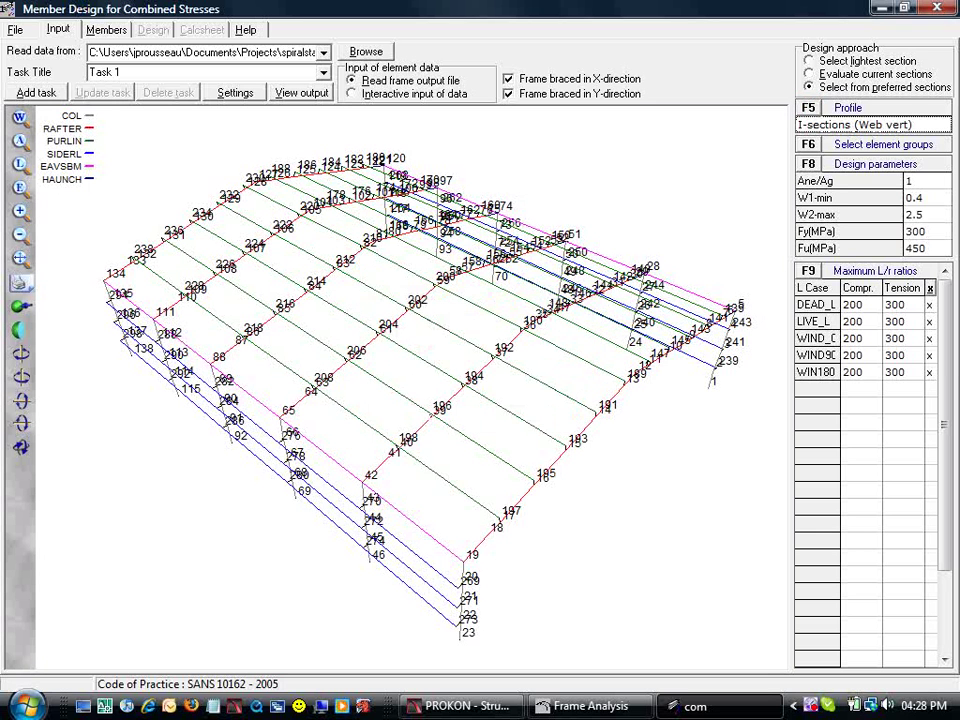
Step: Select the RAFTER element group and add it as design task Task 1
key("F6")
left_click(584, 387)
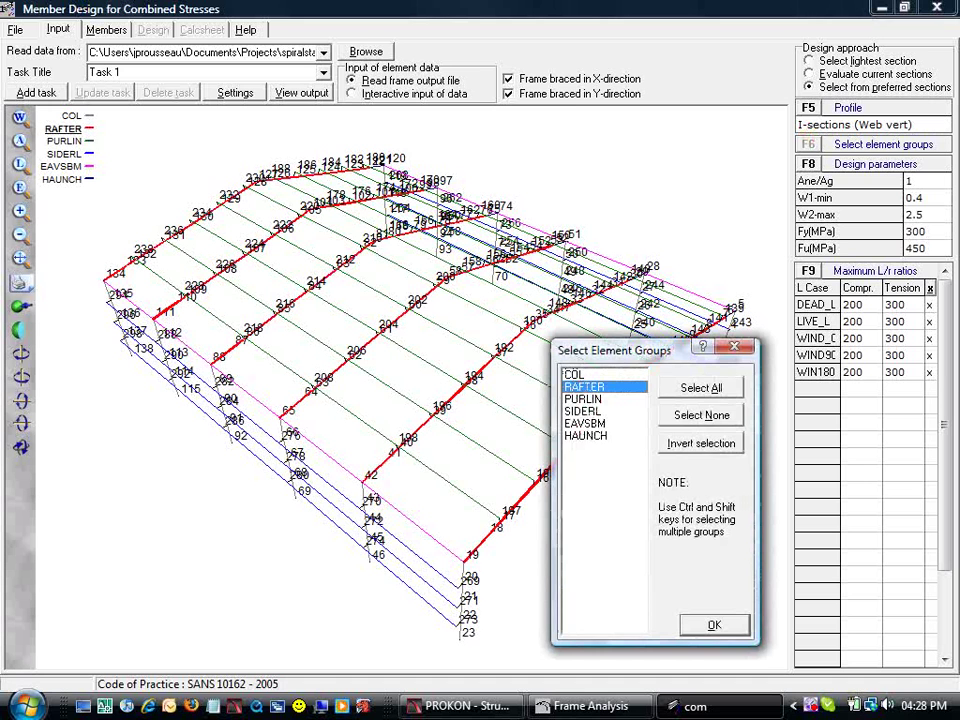
left_click(698, 622)
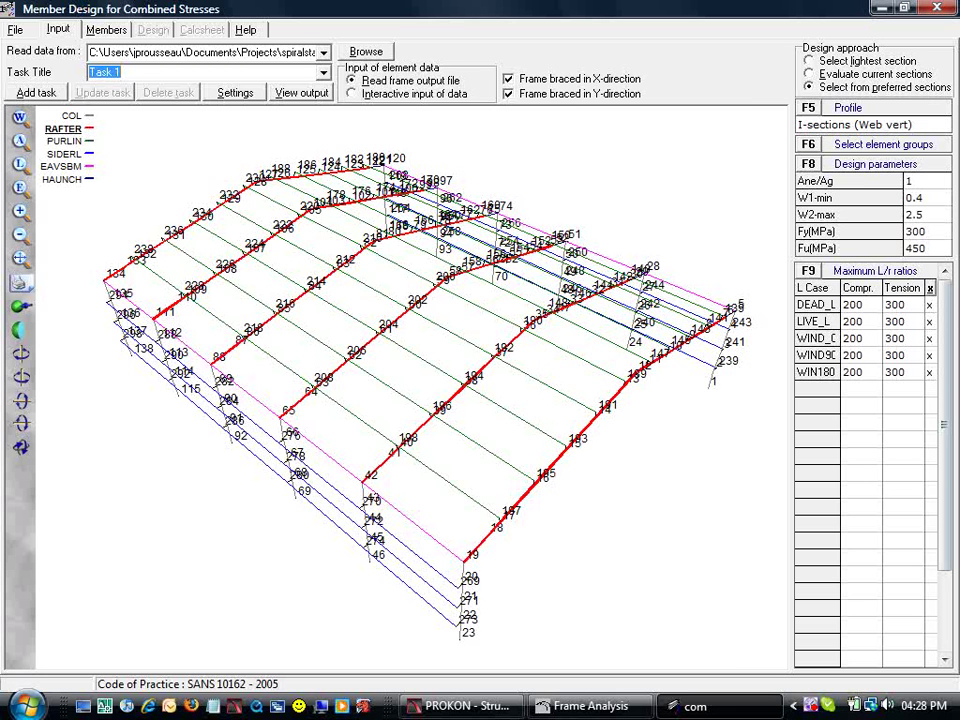
left_click(38, 91)
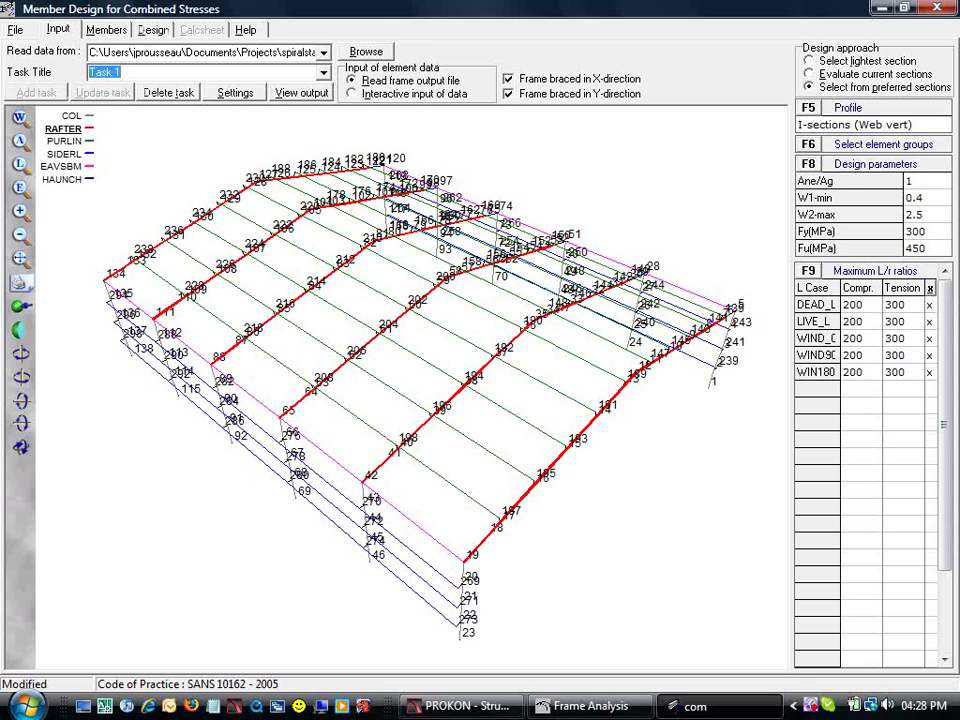
Step: Mark nodes 13 to 17 on the front frame's rafter as internal nodes
left_click(105, 31)
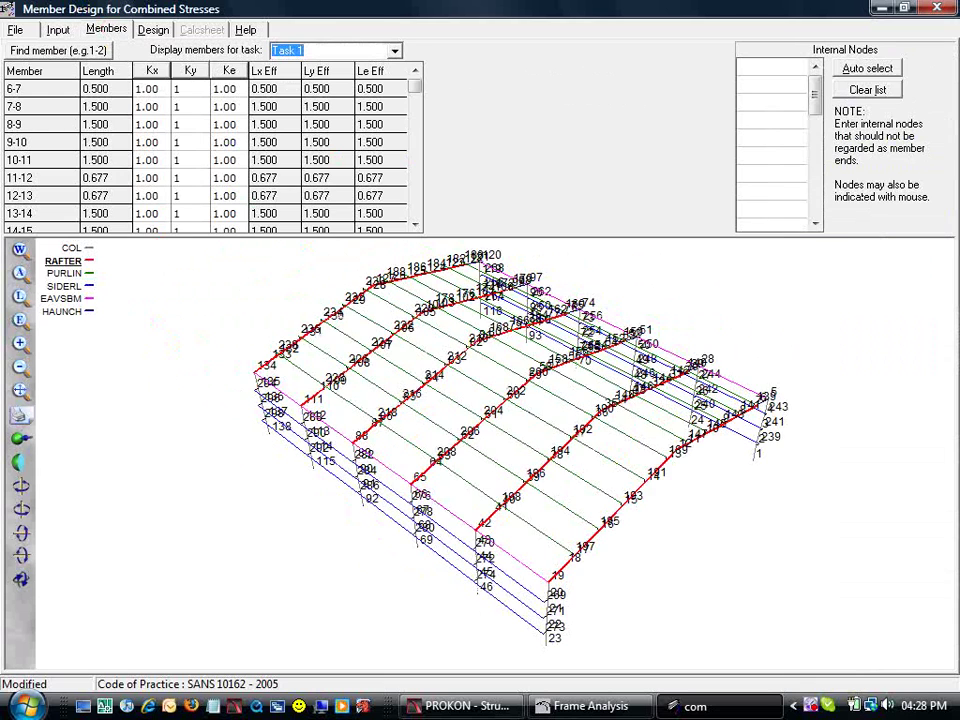
middle_click_drag(592, 562, 501, 531)
scroll(523, 529, "up", 2)
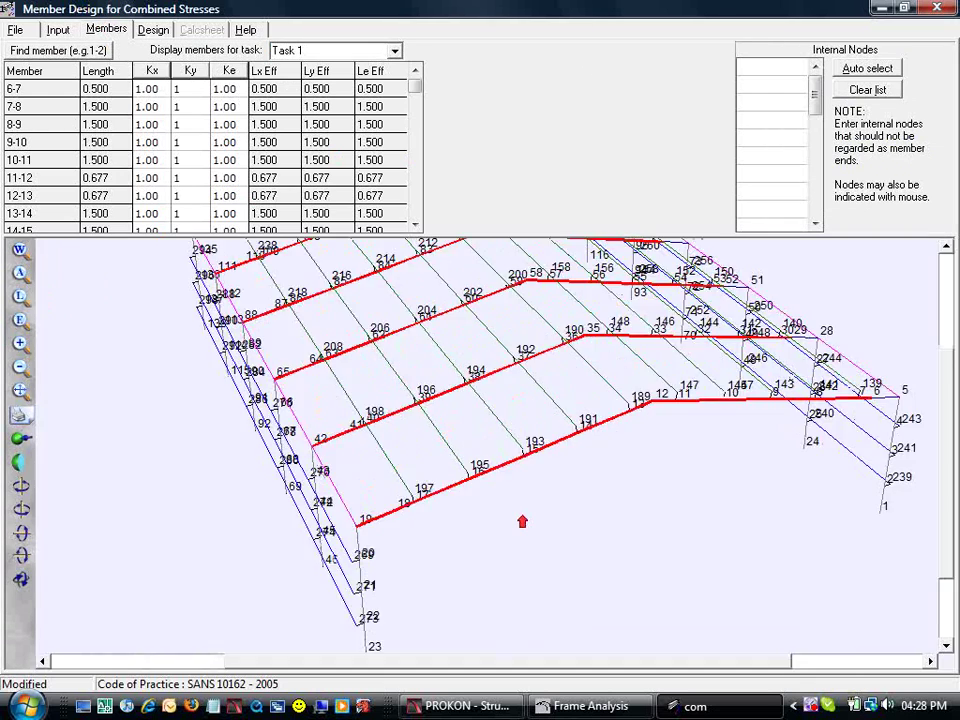
left_click(413, 502)
left_click(413, 502)
left_click(469, 476)
left_click(523, 456)
left_click(577, 434)
left_click(630, 411)
Step: Mark nodes 7 to 11 on the front frame's other rafter slope as internal nodes
middle_click_drag(753, 457, 484, 488)
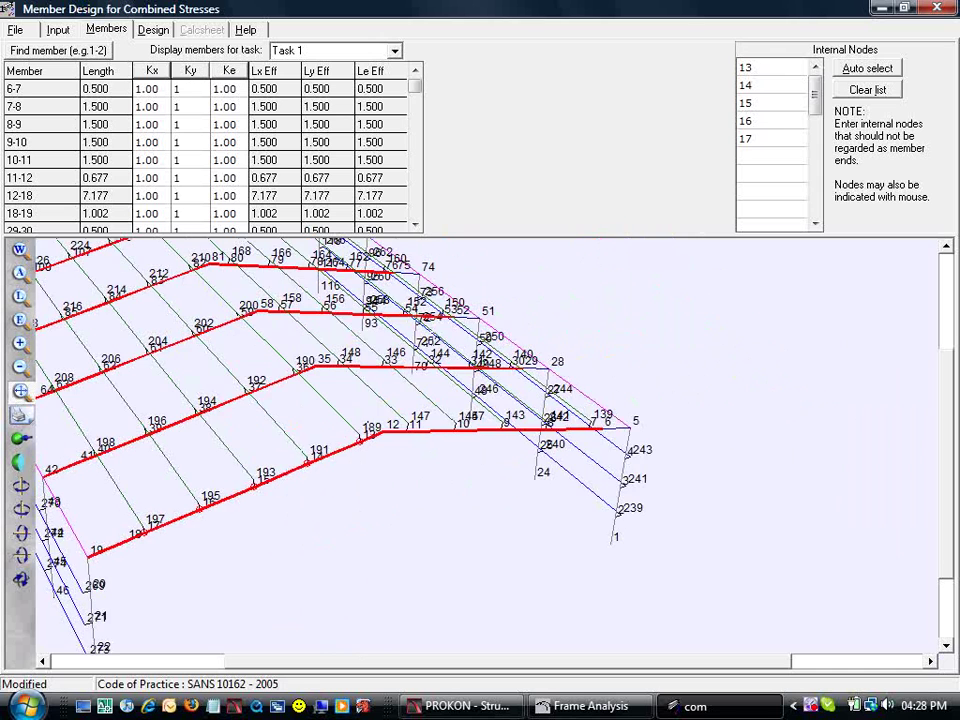
left_click(406, 432)
left_click(454, 431)
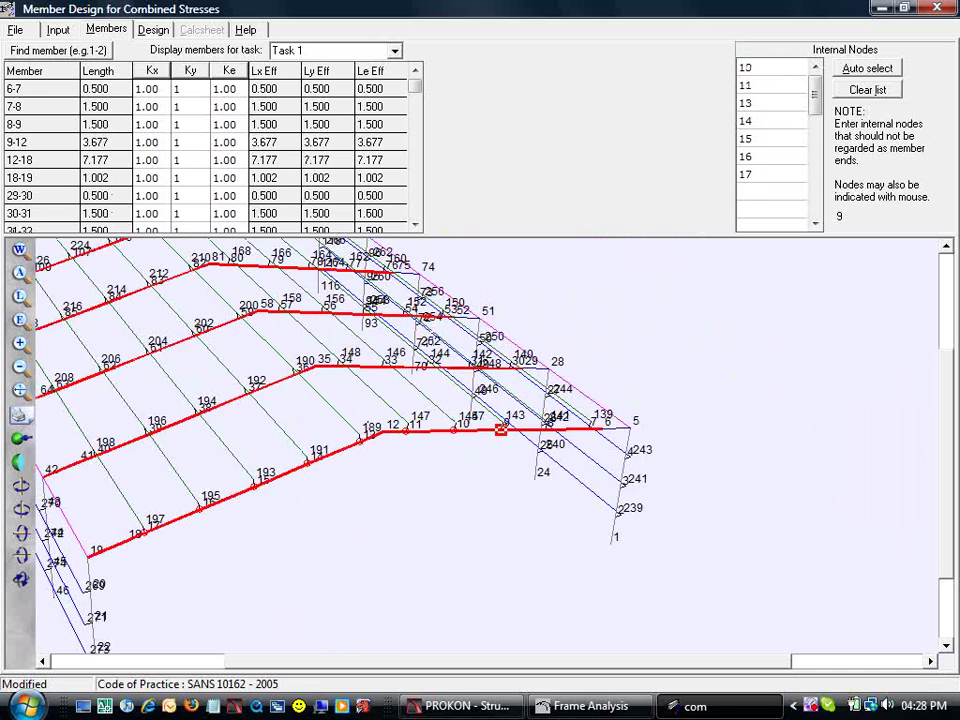
left_click(501, 430)
right_click_drag(536, 536, 212, 550)
left_click(576, 518)
left_click(617, 523)
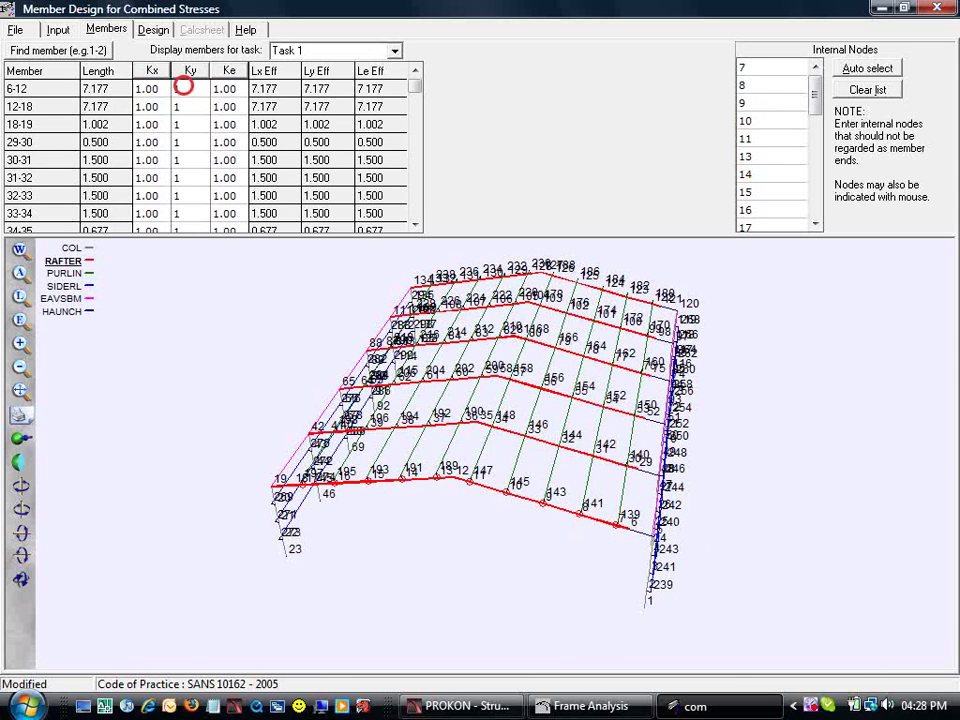
Step: Set the Ky effective length factor to 0.2 for members 6-12 and 12-18
left_click(187, 88)
key("BackSpace")
type("0.2")
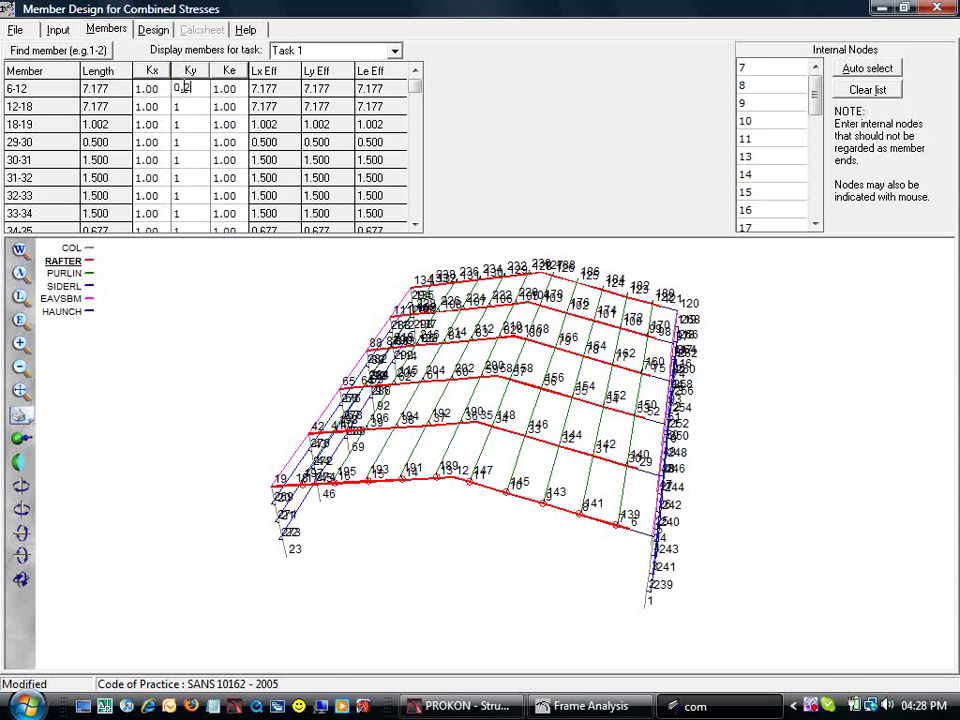
left_click(187, 106)
key("BackSpace")
type("0.2")
Step: Review the design results for rafter elements 6-12 and 12-18, and close the member design
left_click(150, 30)
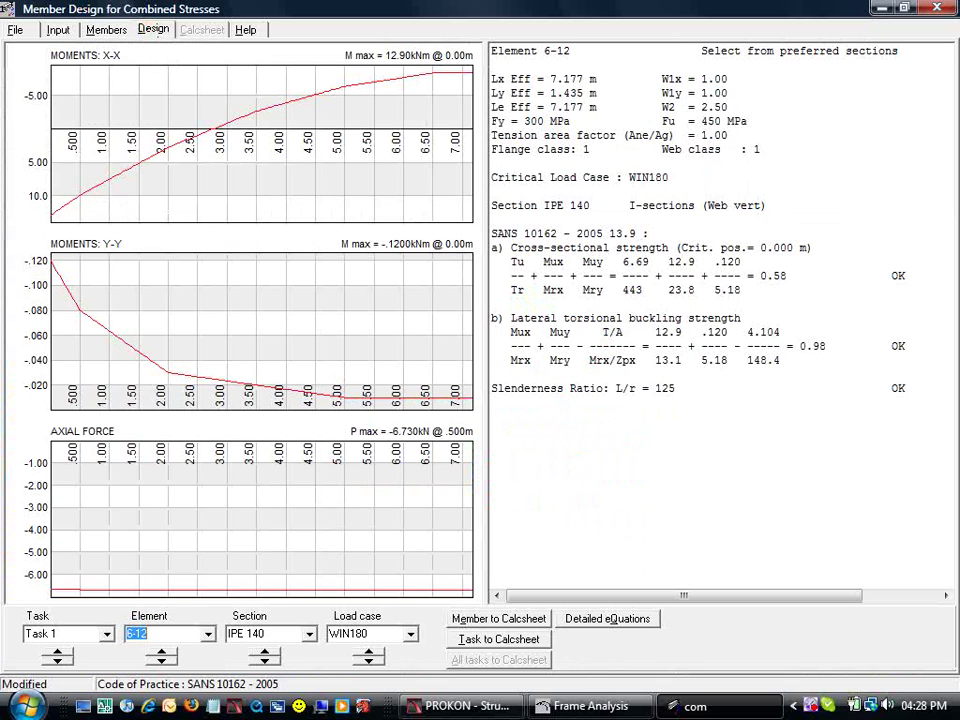
left_click(166, 659)
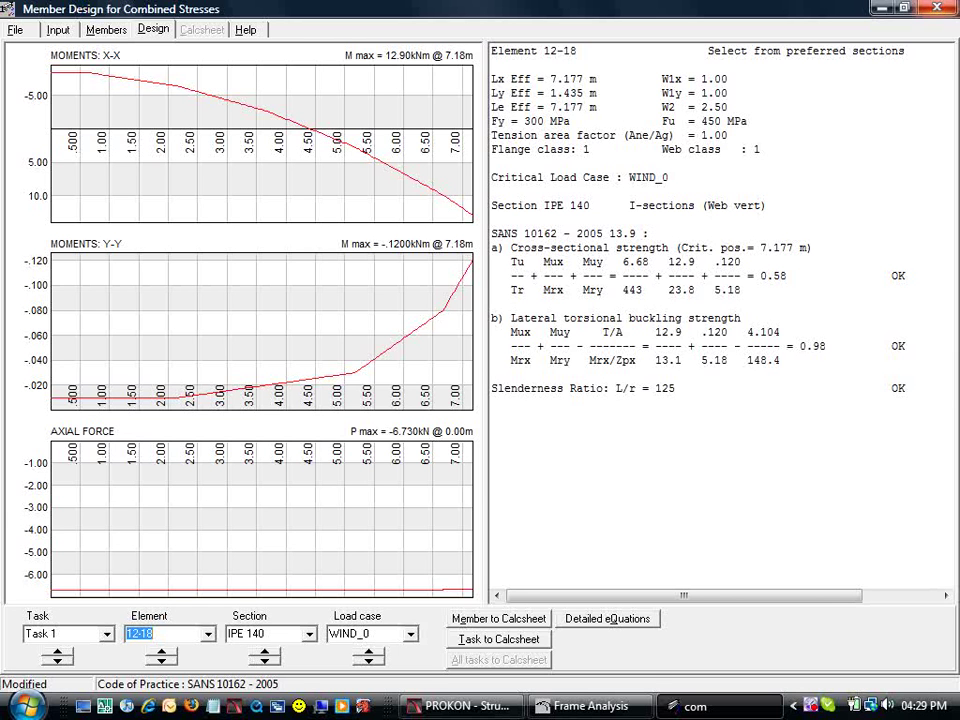
left_click(937, 7)
left_click(471, 393)
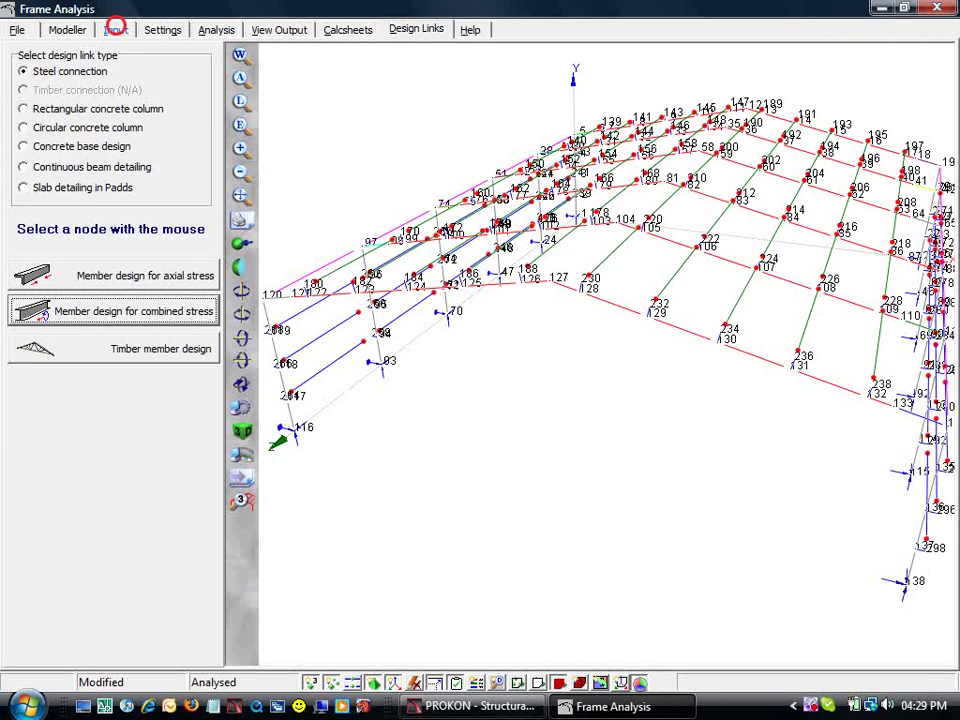
Step: Change the RAFTER beam section in the frame input to IPE 140
left_click(116, 29)
left_click(240, 52)
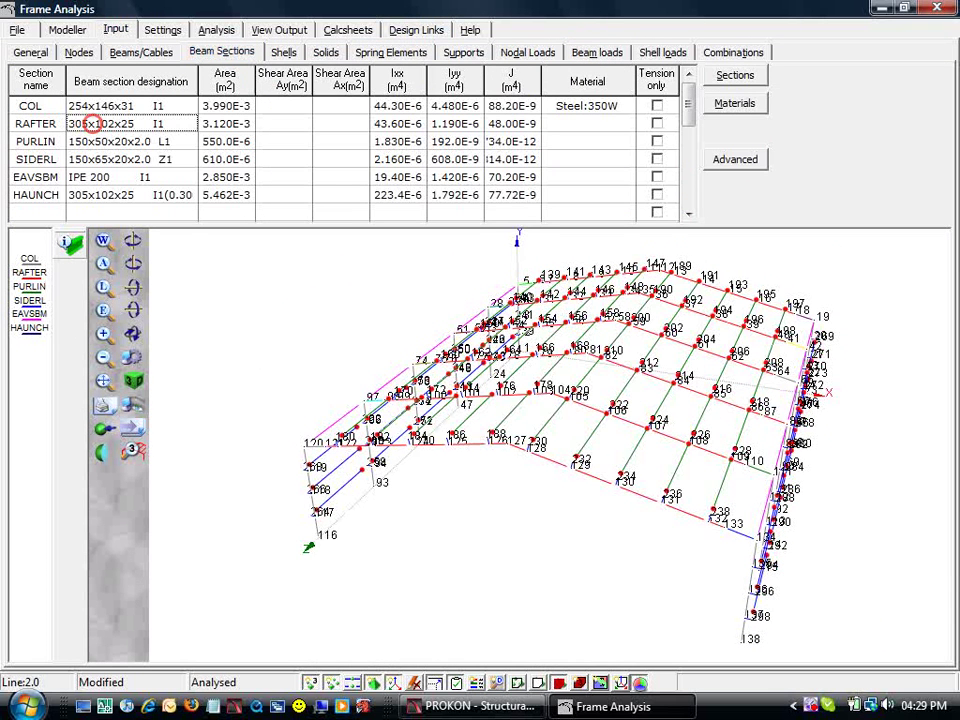
left_click(735, 75)
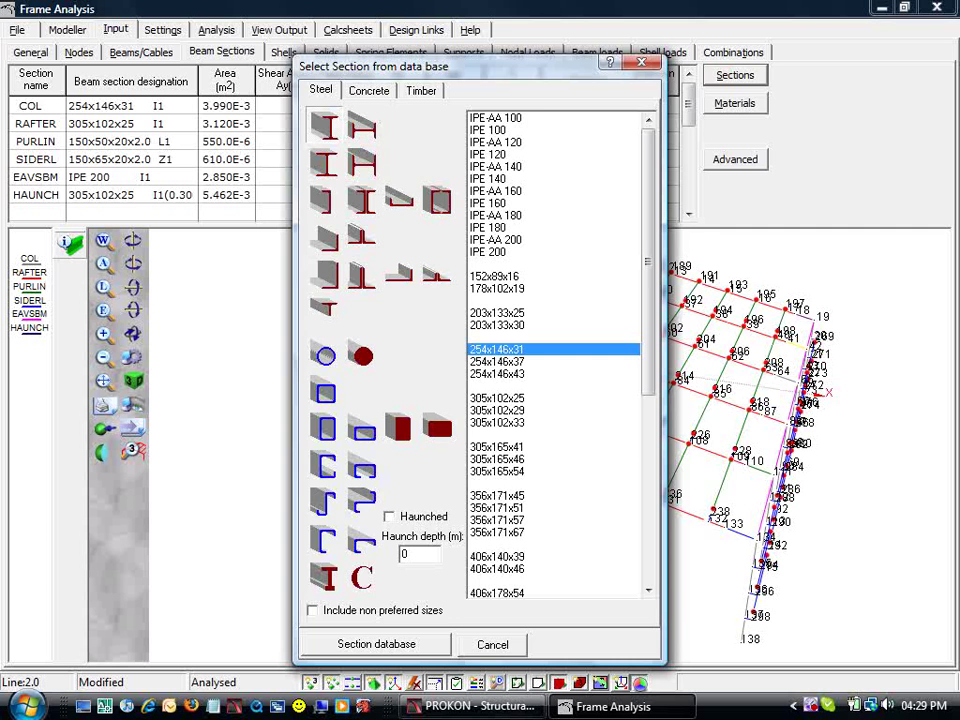
left_click(494, 179)
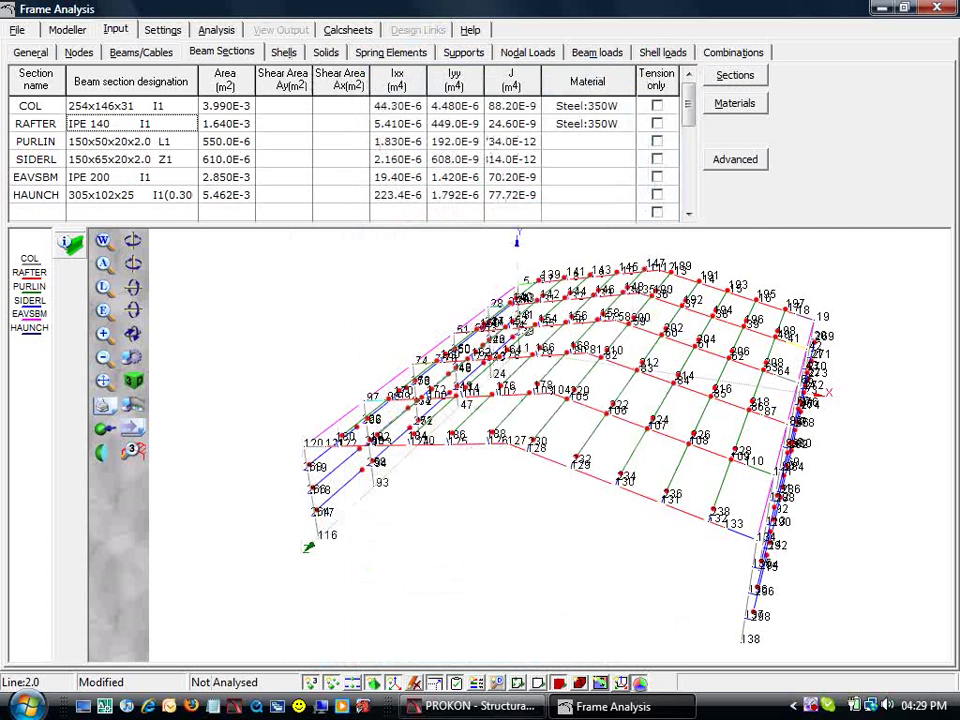
Step: Change the HAUNCH beam section to a haunched IPE 140 with a haunch depth of 0.13 m
left_click(100, 195)
left_click(735, 75)
left_click(413, 554)
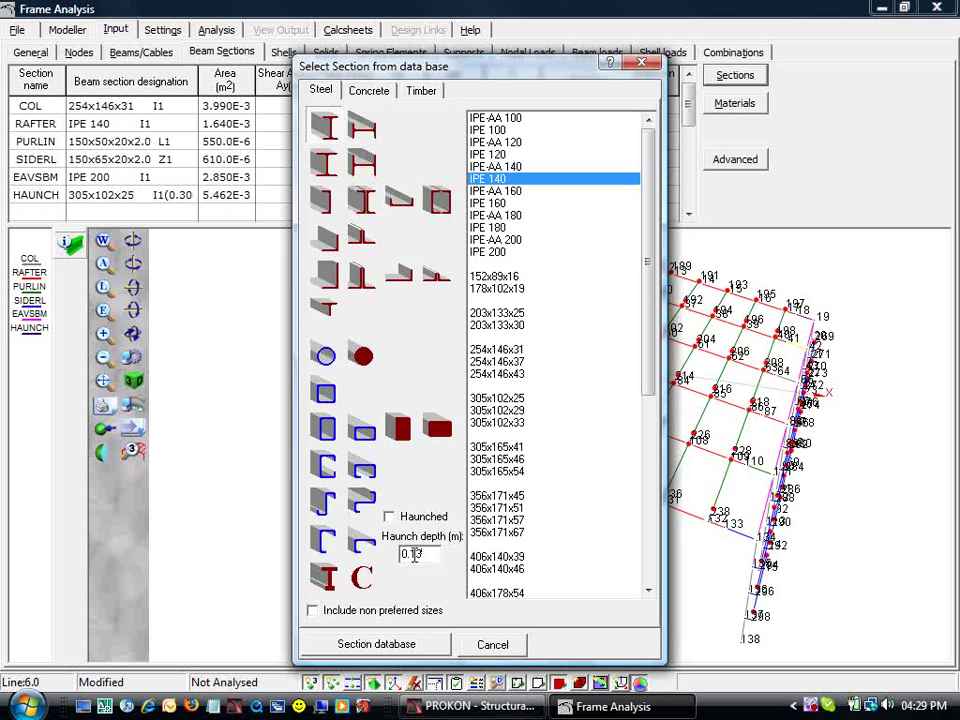
left_click(402, 516)
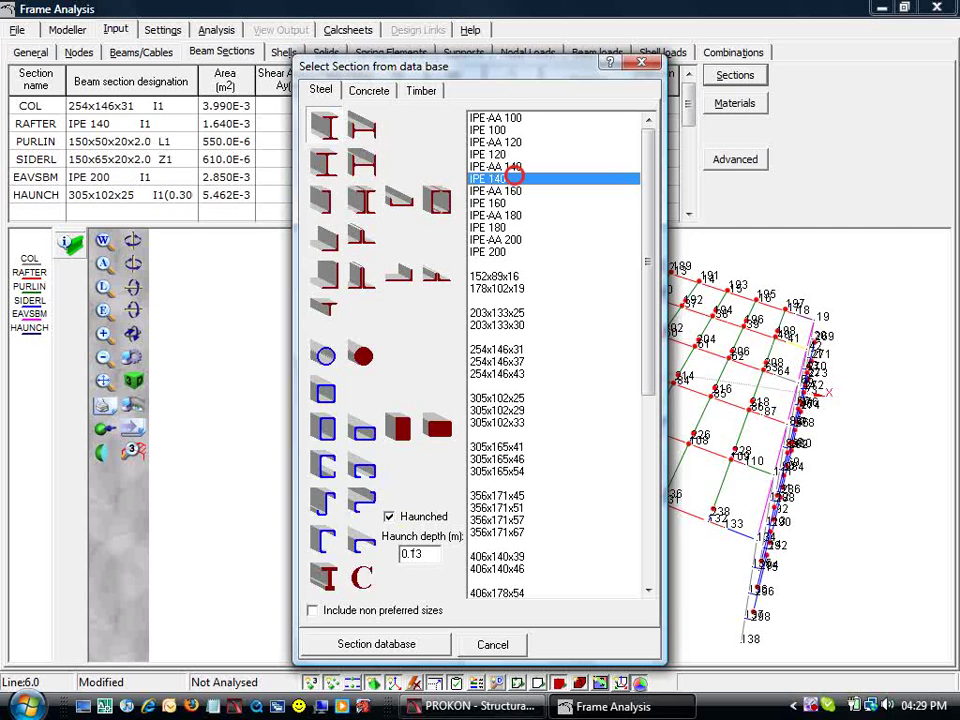
left_click(514, 179)
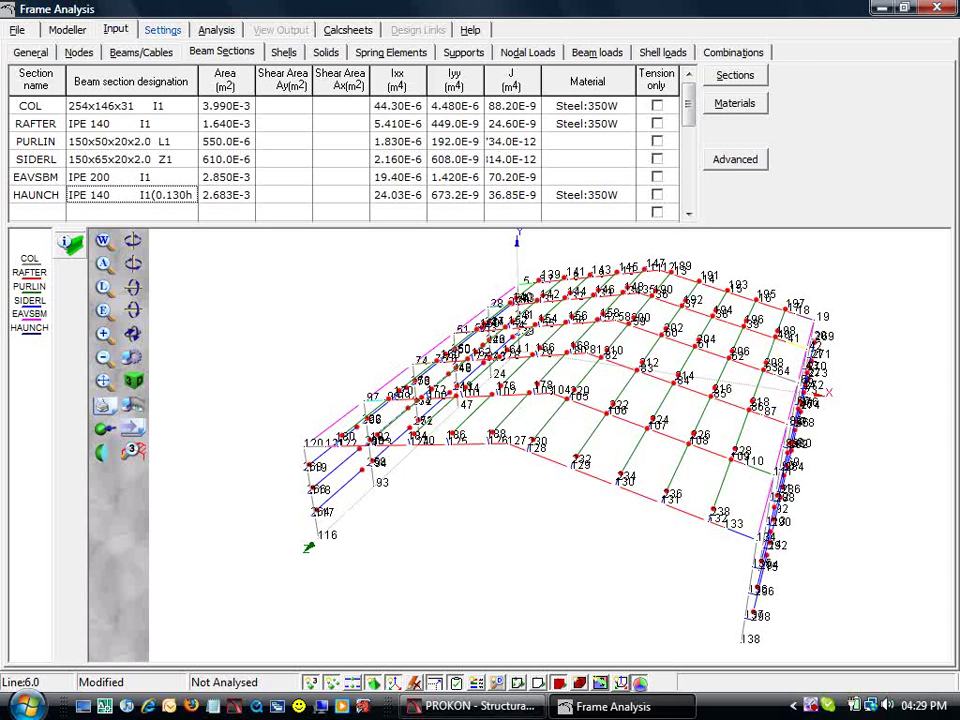
Step: Run the linear analysis of the full 3D frame with the updated sections
left_click(162, 29)
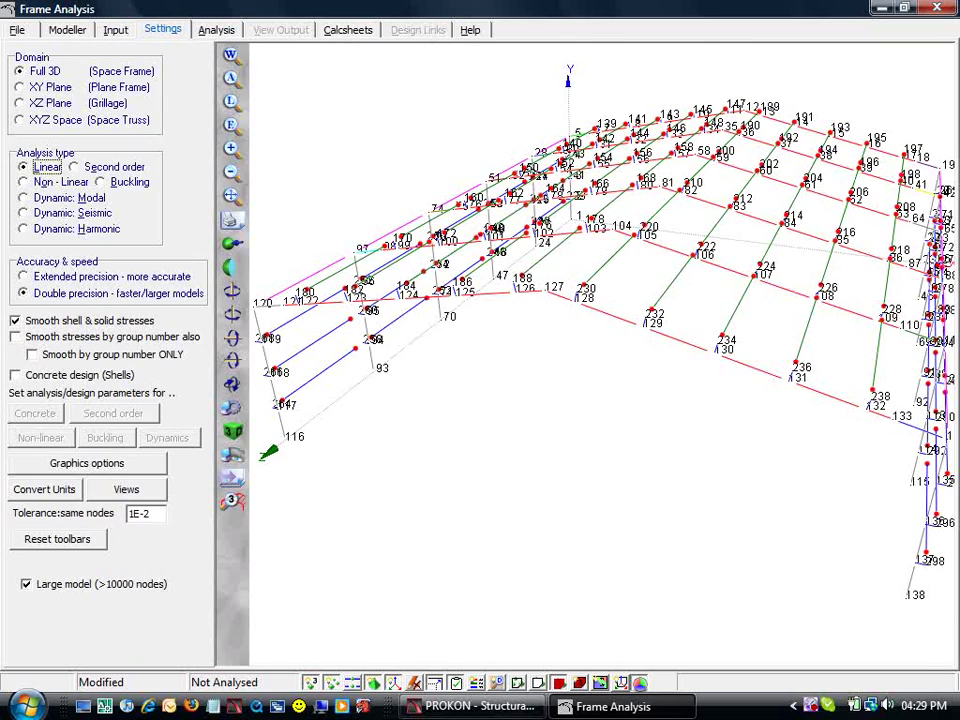
left_click(216, 29)
left_click(226, 102)
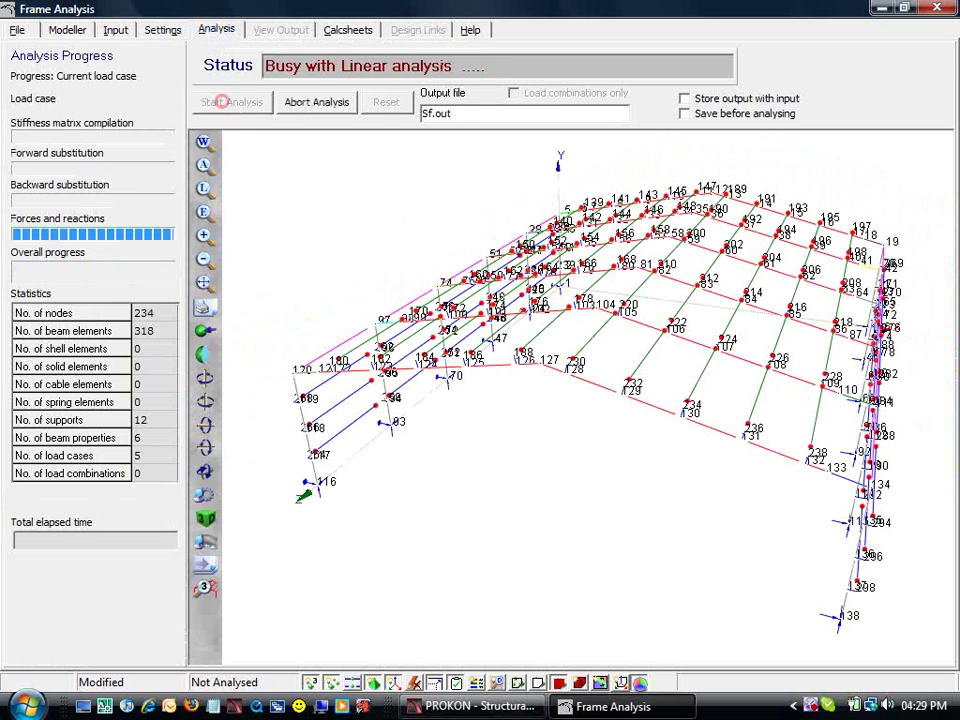
Step: Open a base plate connection design for column 116-117 at support node 116
left_click(416, 29)
left_click(236, 129)
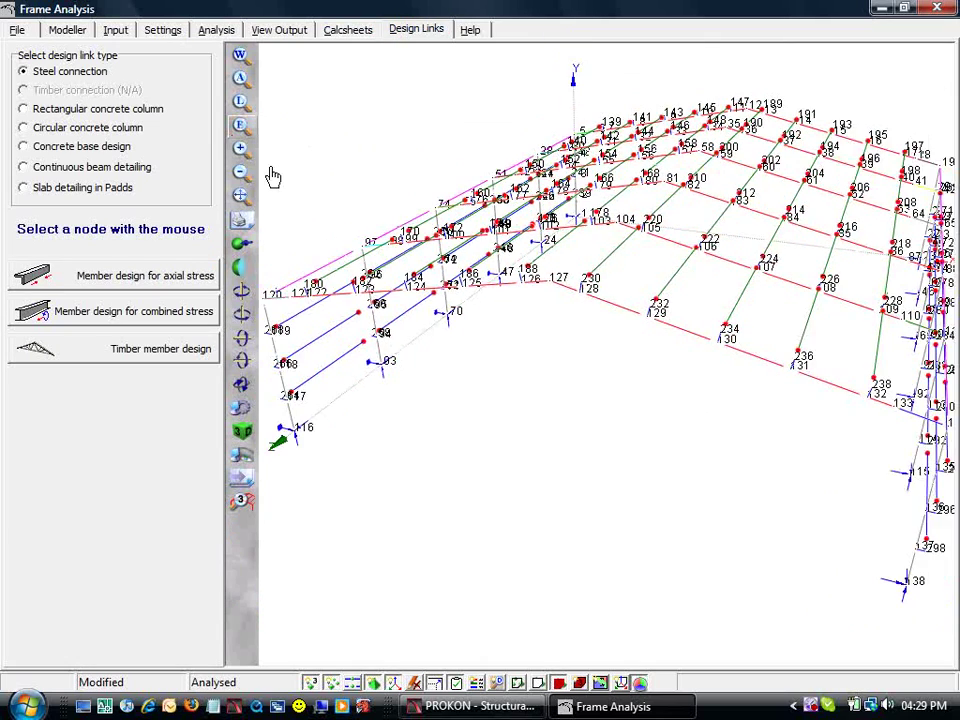
middle_click_drag(470, 335, 846, 322)
left_click_drag(846, 322, 812, 372)
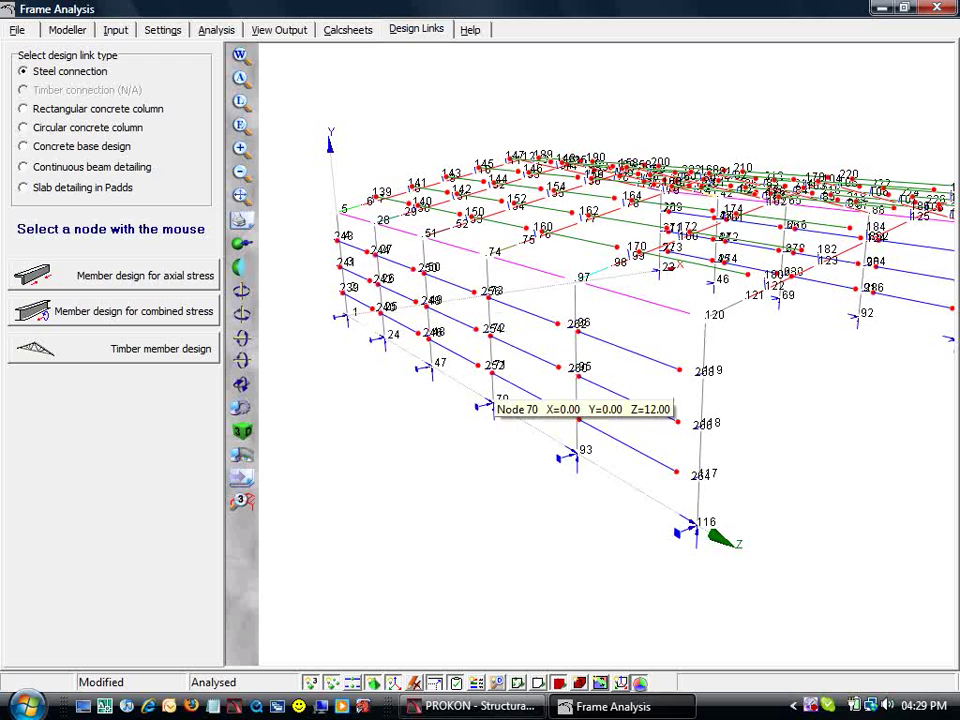
left_click(696, 524)
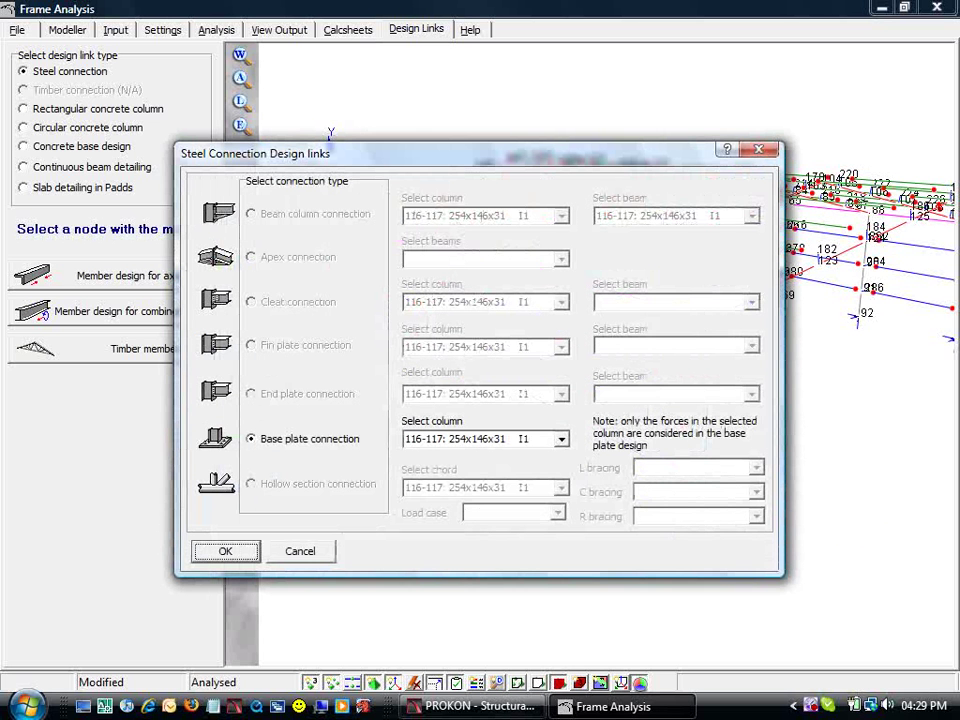
left_click(225, 551)
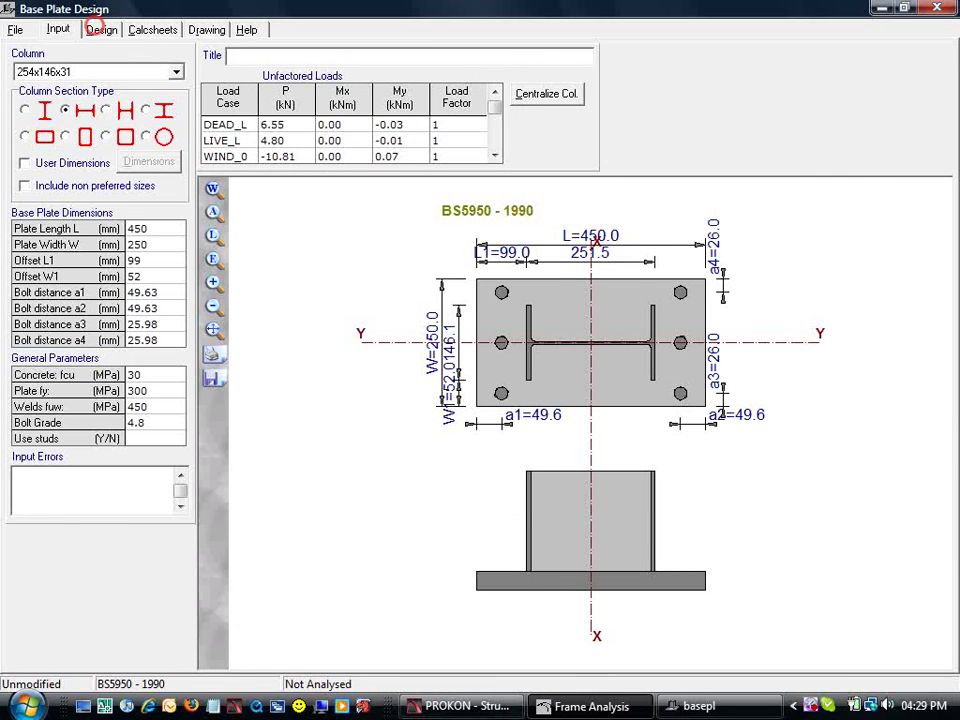
Step: Review the base plate's design results, calculation sheet and detail drawing, and close the base plate design
left_click(98, 30)
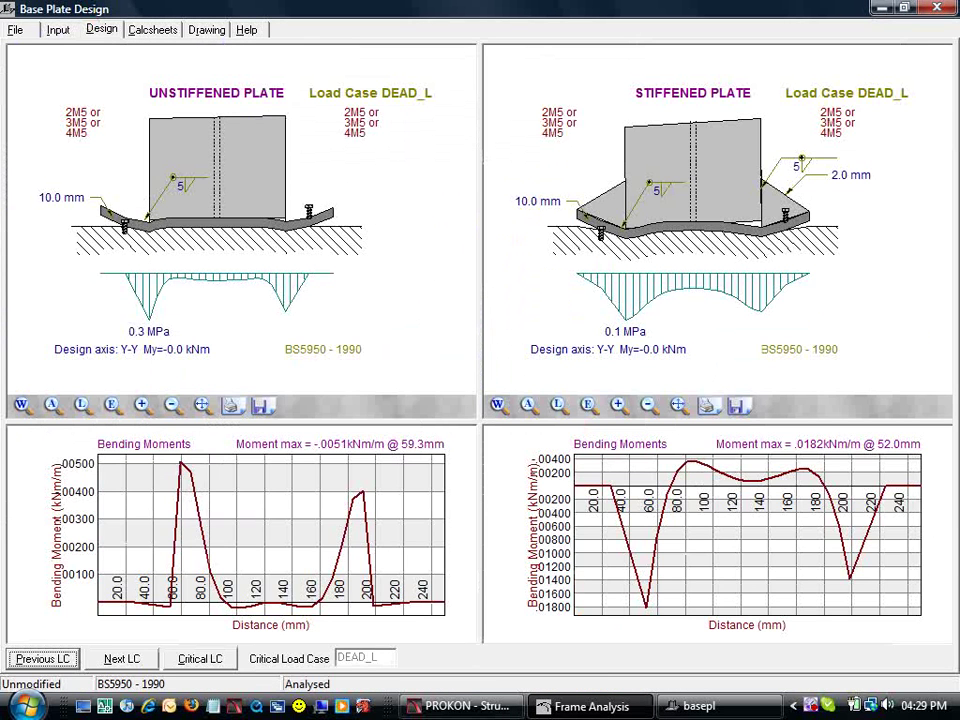
left_click(130, 27)
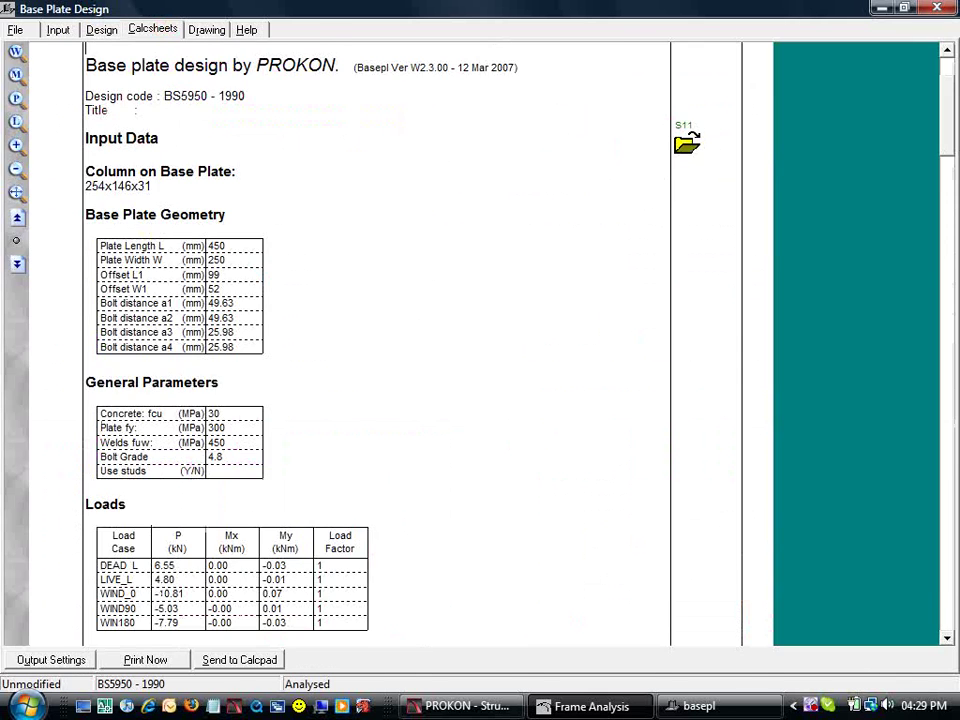
left_click(206, 29)
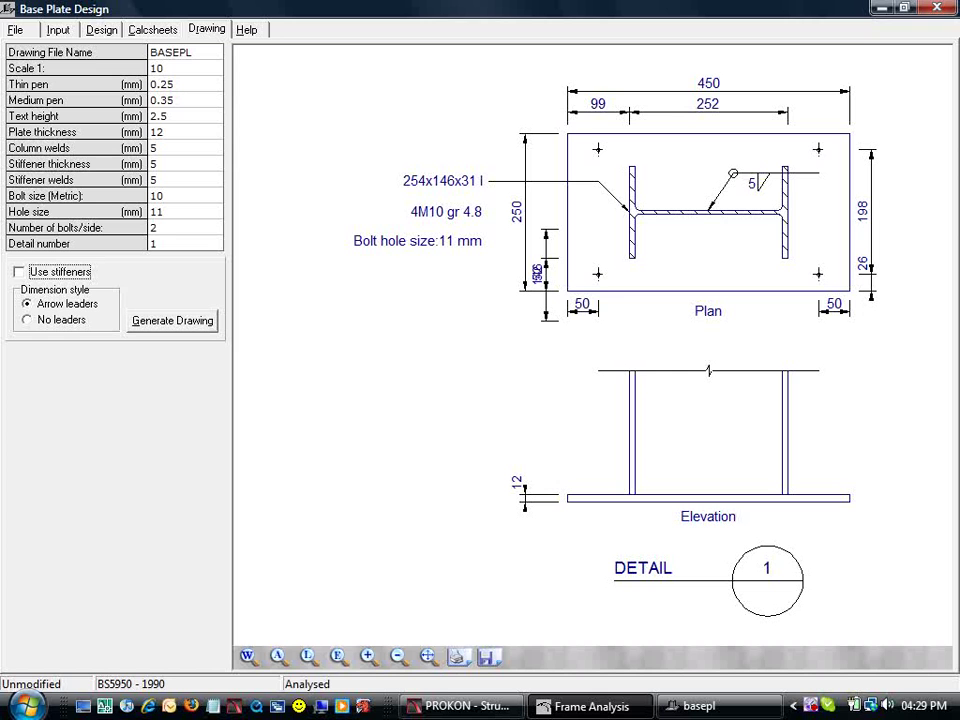
left_click(936, 8)
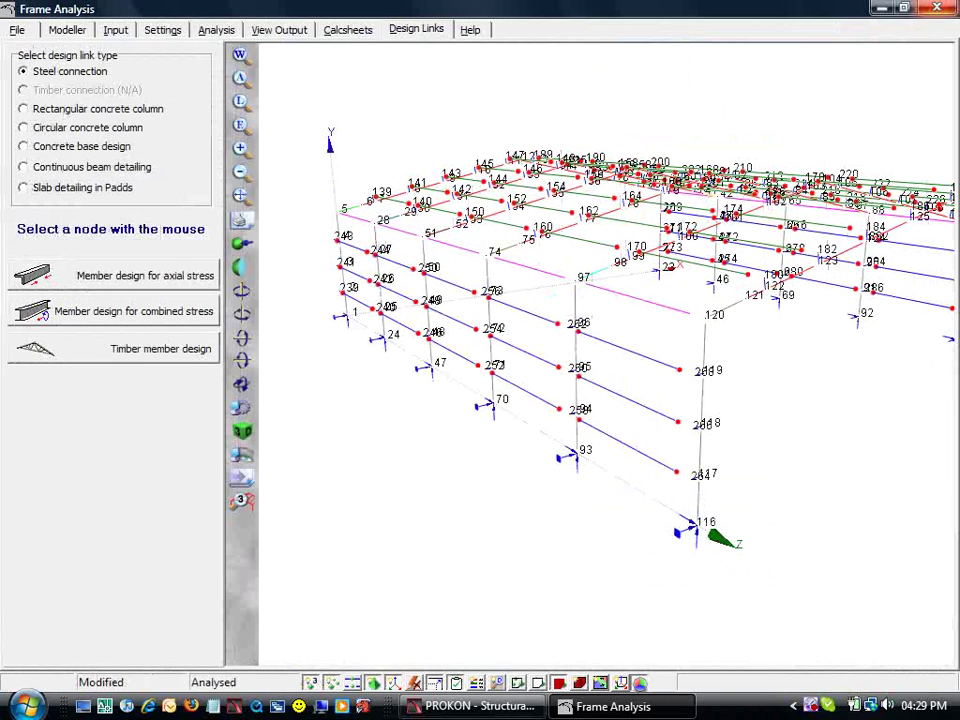
Step: Open a beam column connection design at node 120 between column 119-120 and the haunched IPE 140 beam 120-121
left_click(22, 71)
left_click(705, 317)
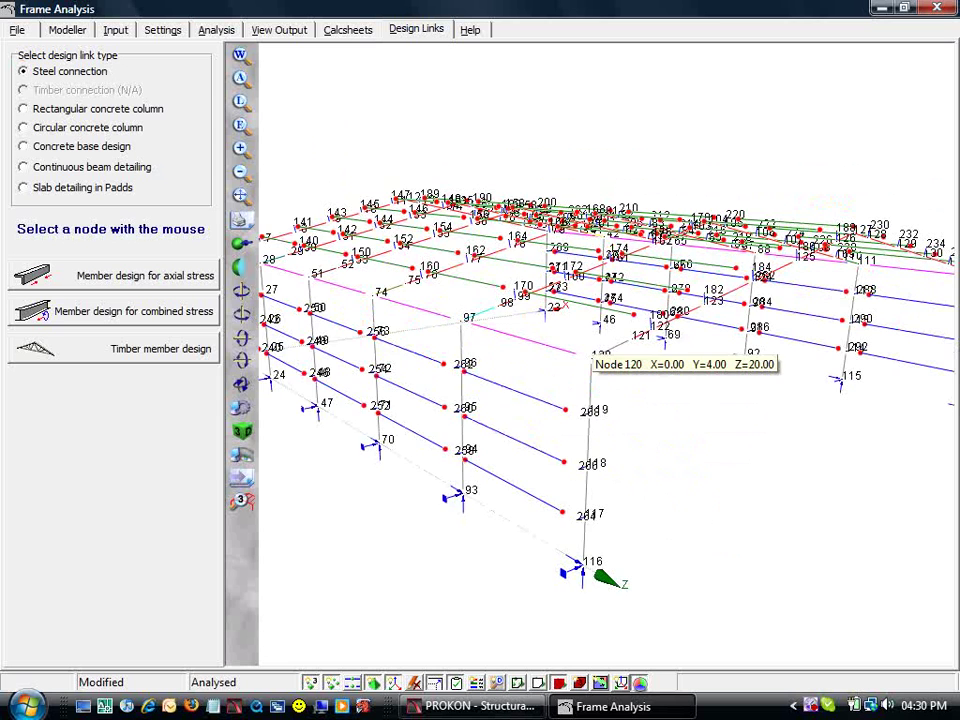
left_click(592, 355)
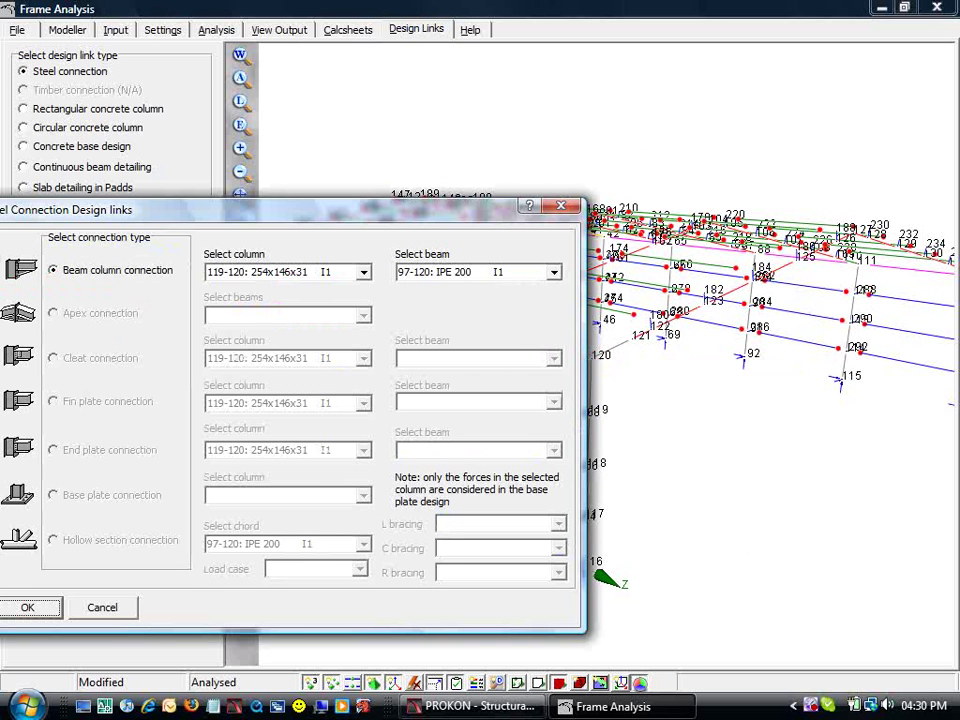
left_click(554, 272)
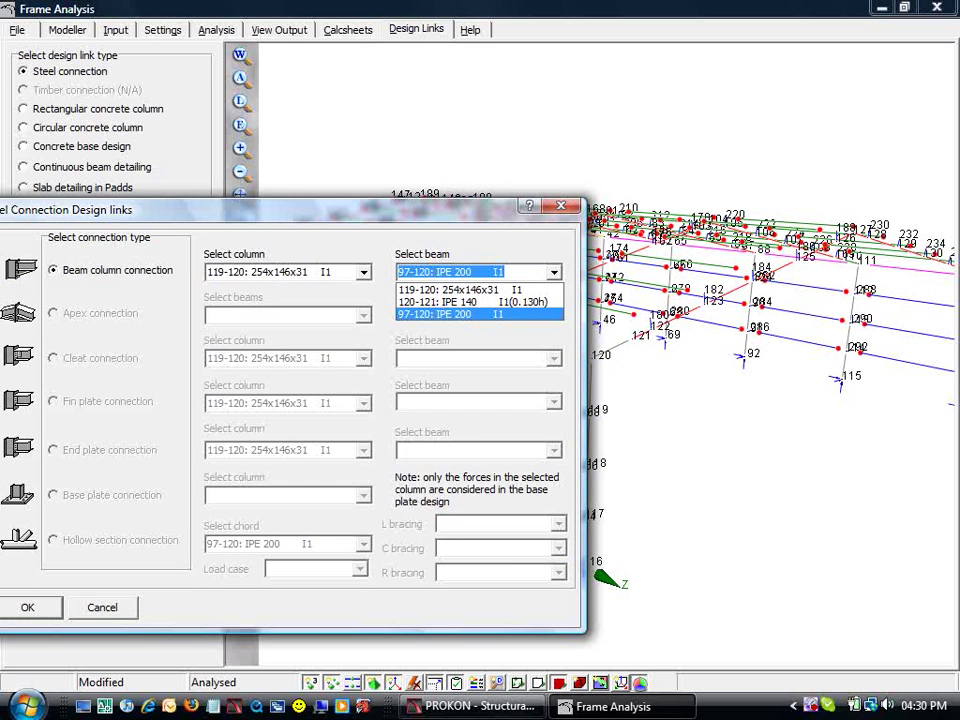
left_click(440, 301)
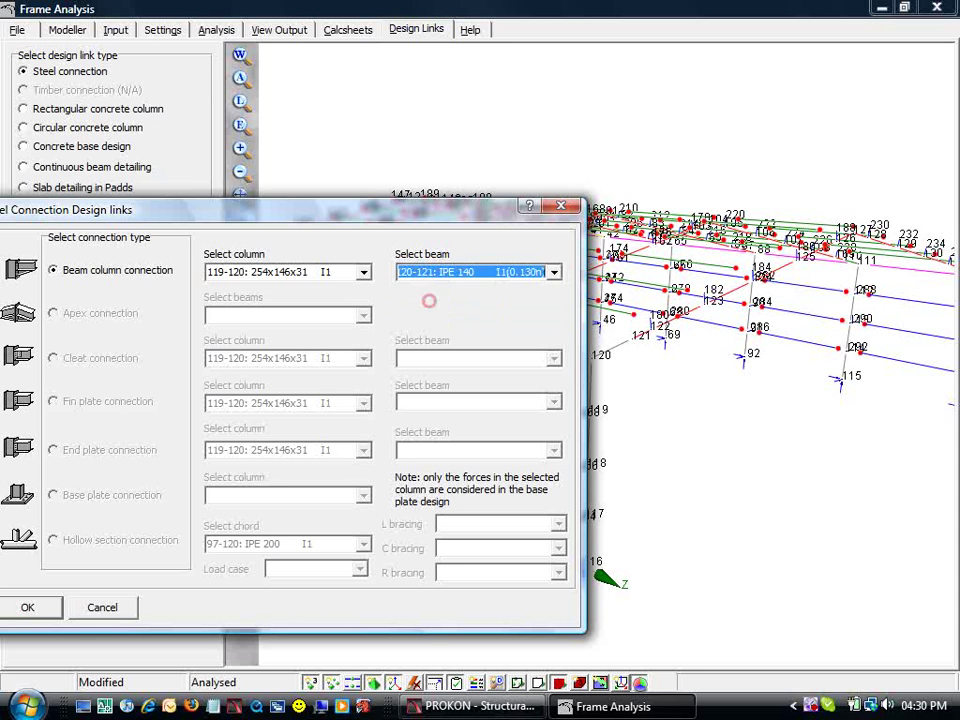
left_click(28, 607)
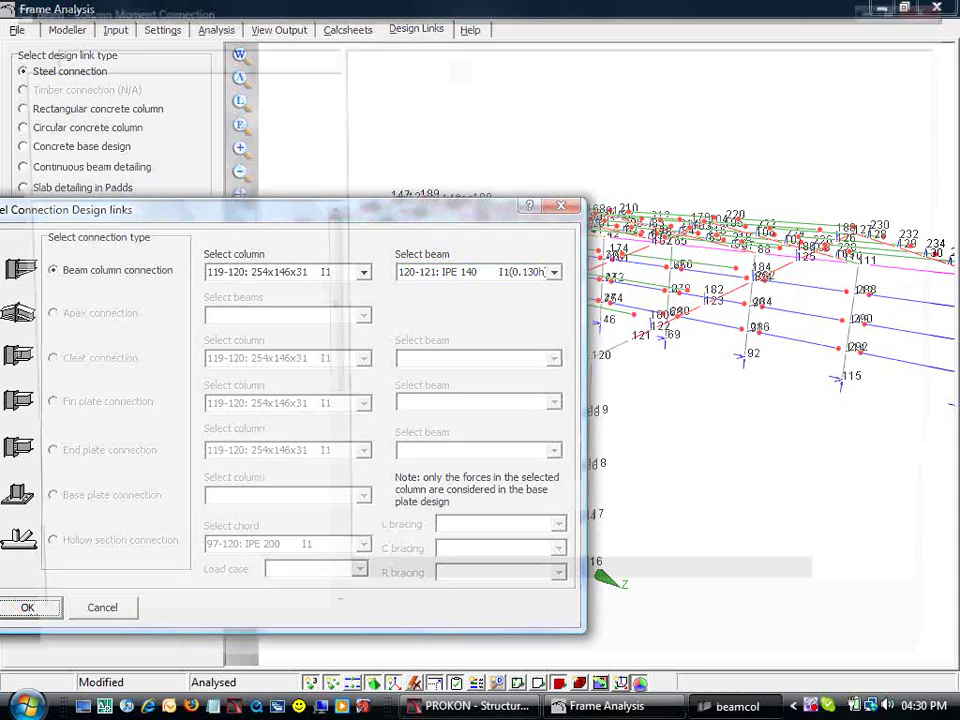
Step: Set the beam-column connection type to Extended Top & Bottom and optimise its design
left_click(119, 78)
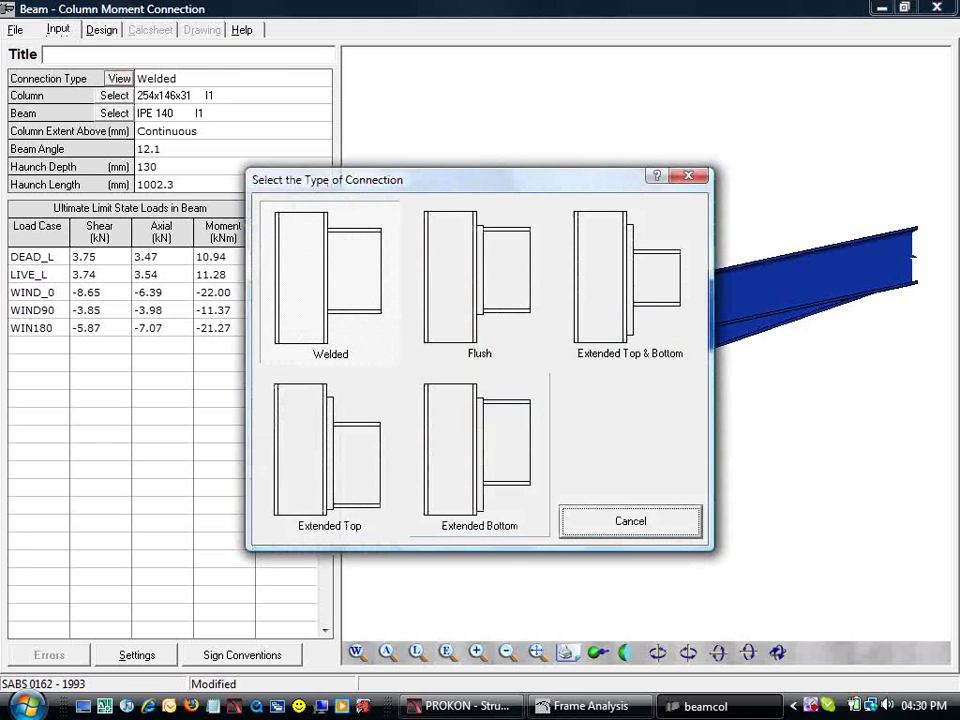
left_click(594, 287)
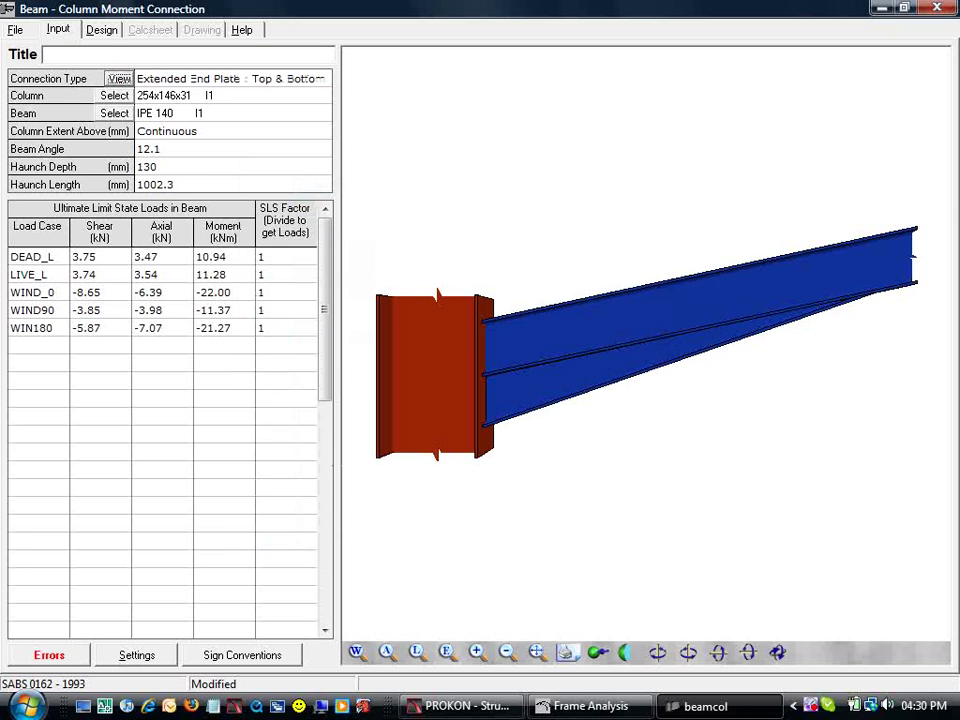
left_click(100, 30)
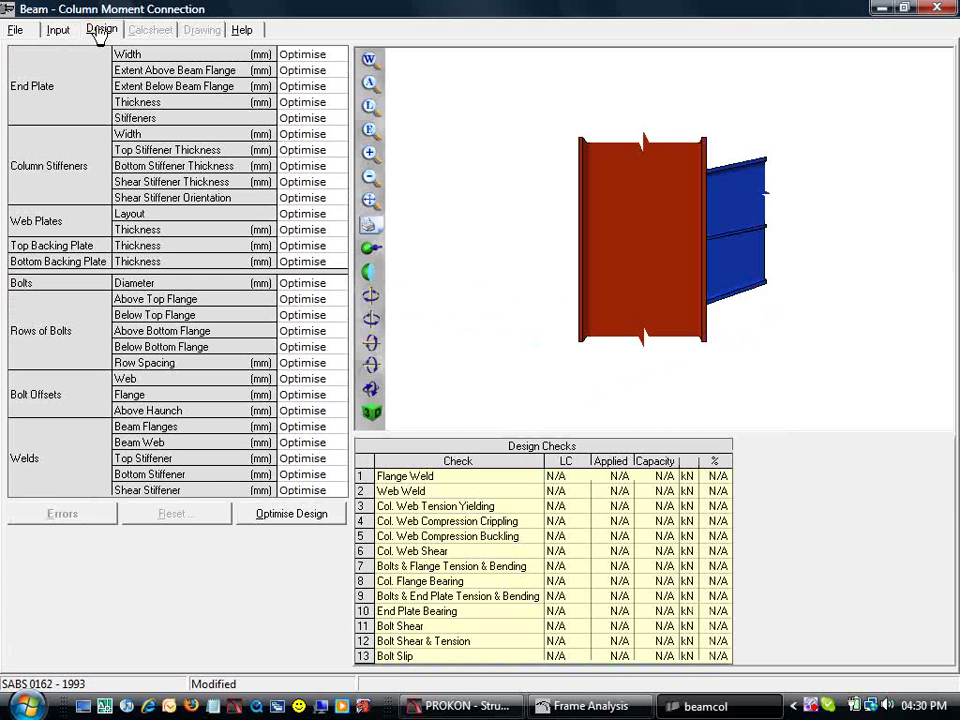
left_click(281, 514)
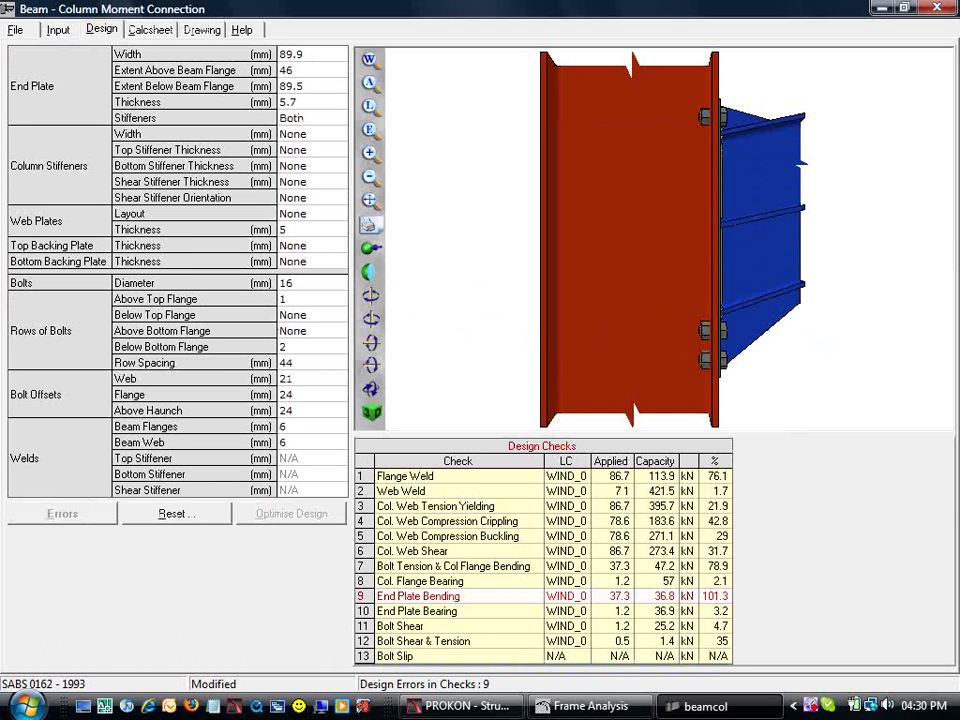
Step: Review the beam-column connection's calculation sheet, drawing and 3D view of the end plate, and close the connection design
left_click(148, 30)
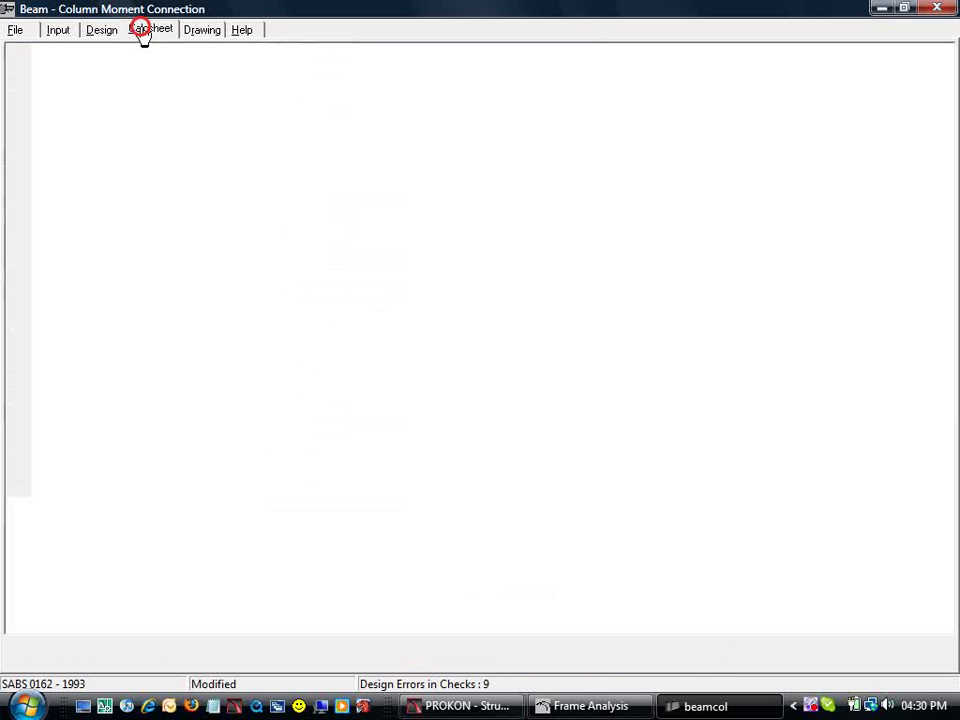
left_click(201, 30)
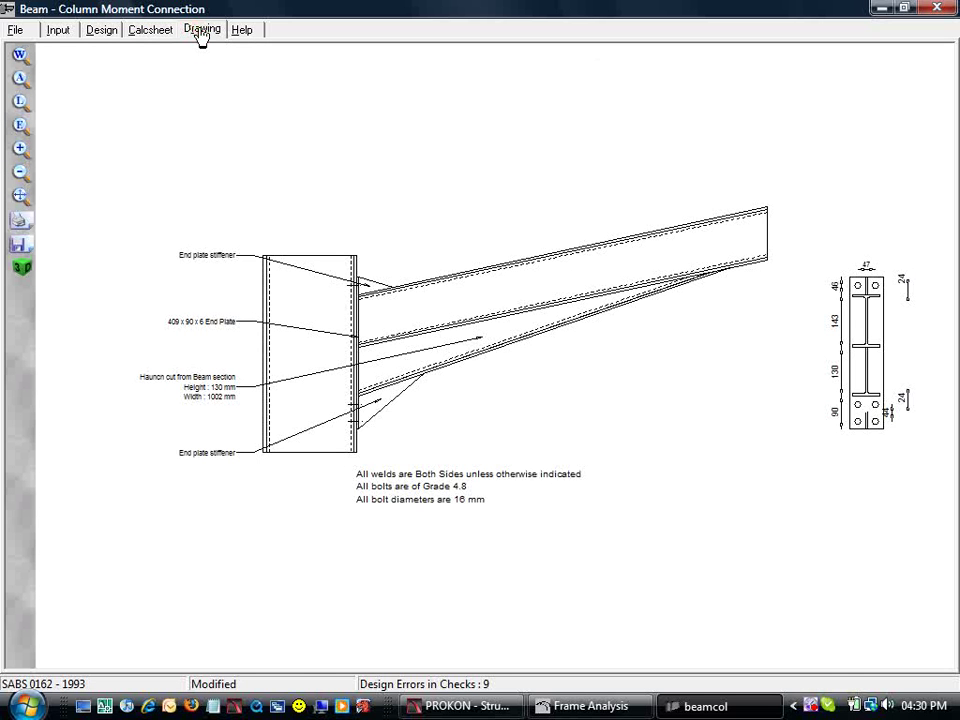
left_click(22, 267)
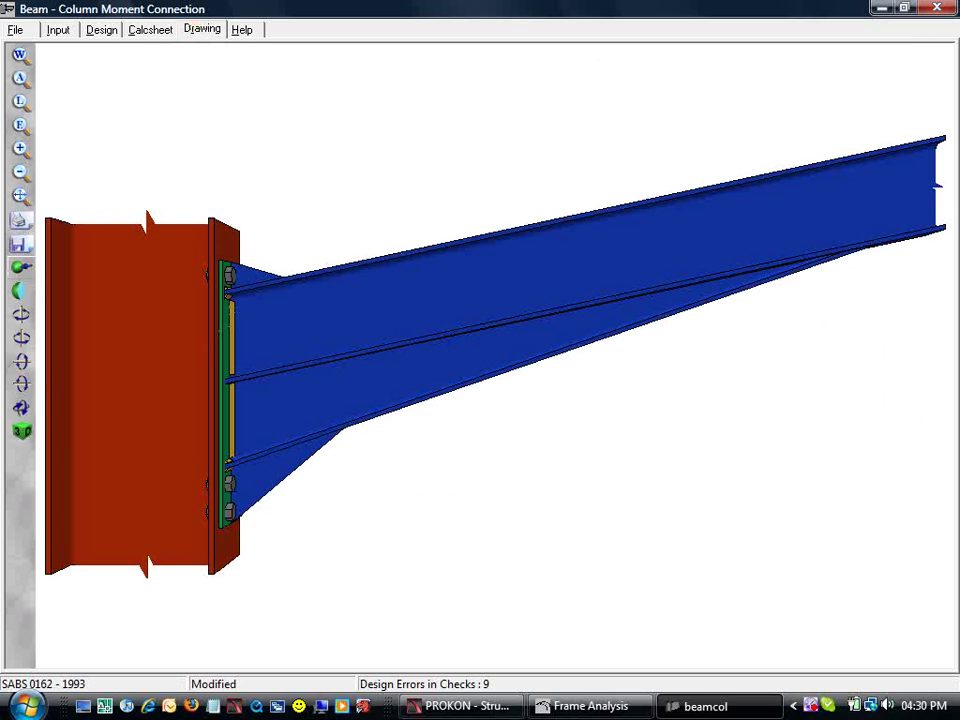
middle_click_drag(135, 402, 284, 324)
scroll(302, 298, "up", 3)
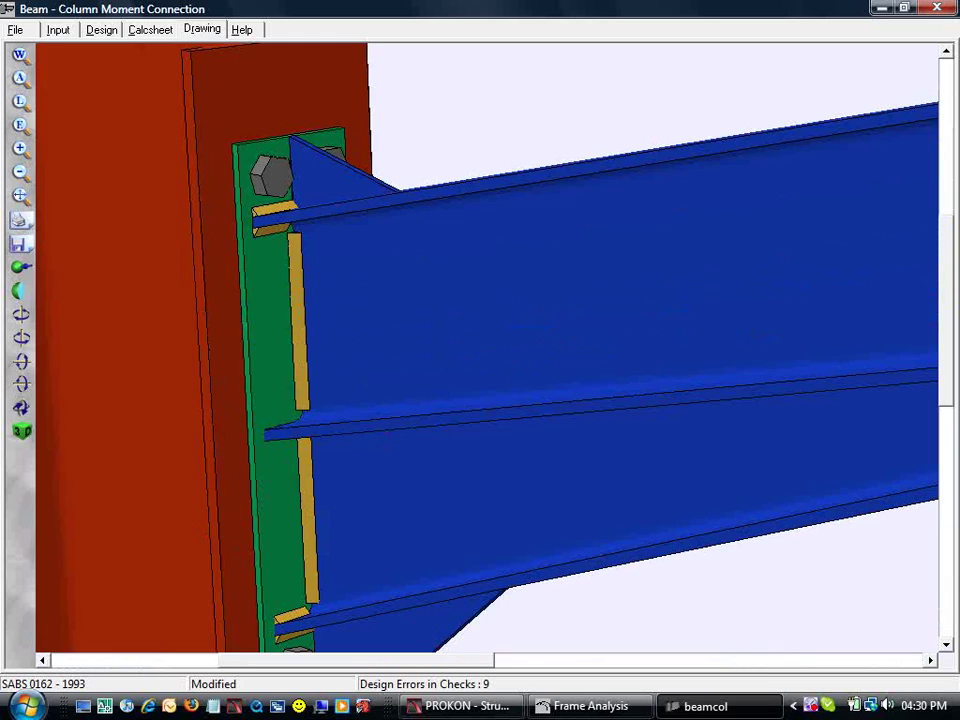
left_click(937, 7)
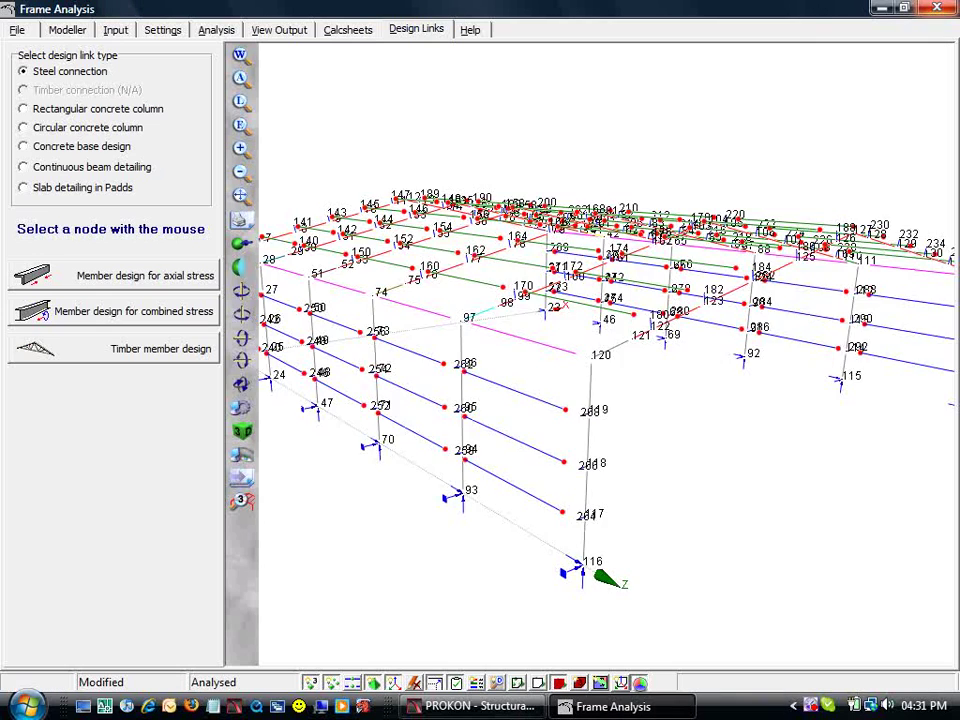
Step: Open an apex connection design at ridge node 127 for the IPE 140 beams 126-127-128
left_click_drag(765, 252, 506, 546)
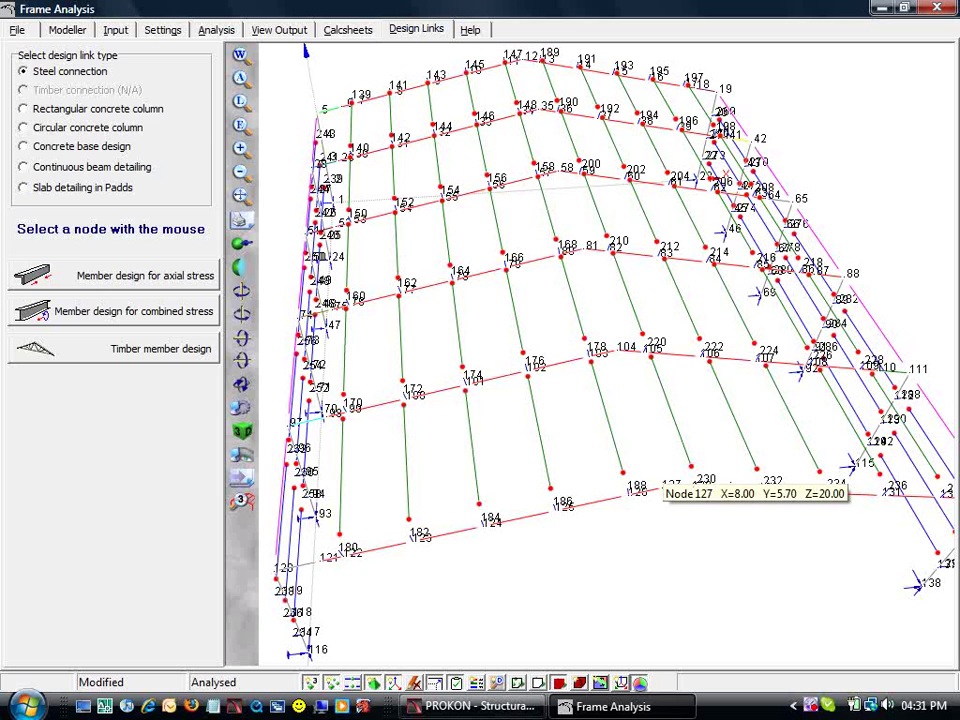
left_click(668, 487)
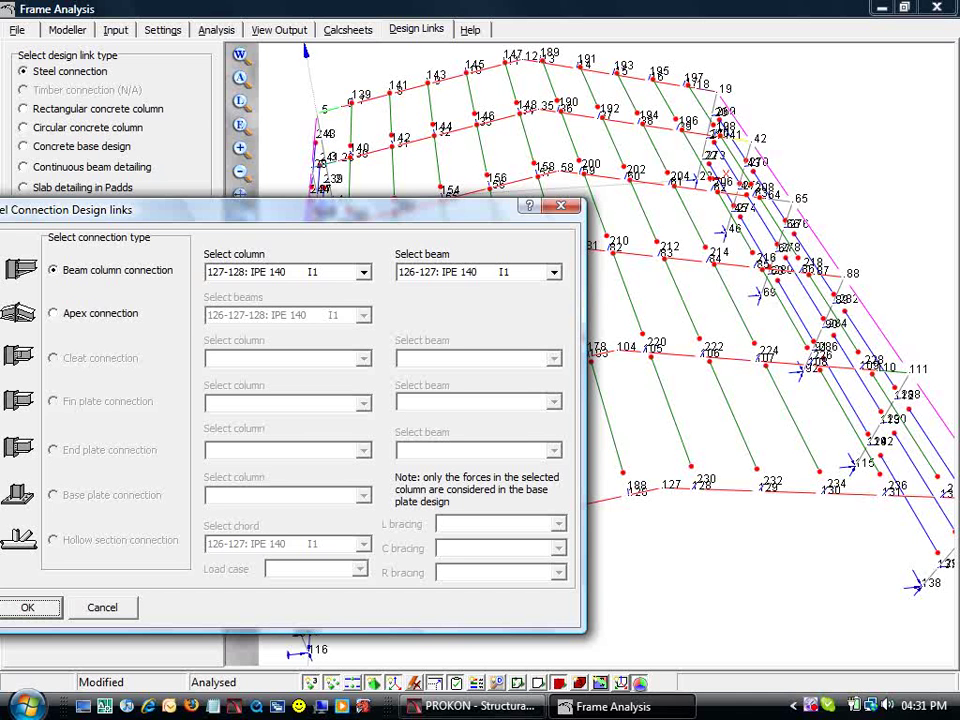
left_click(70, 313)
left_click(27, 607)
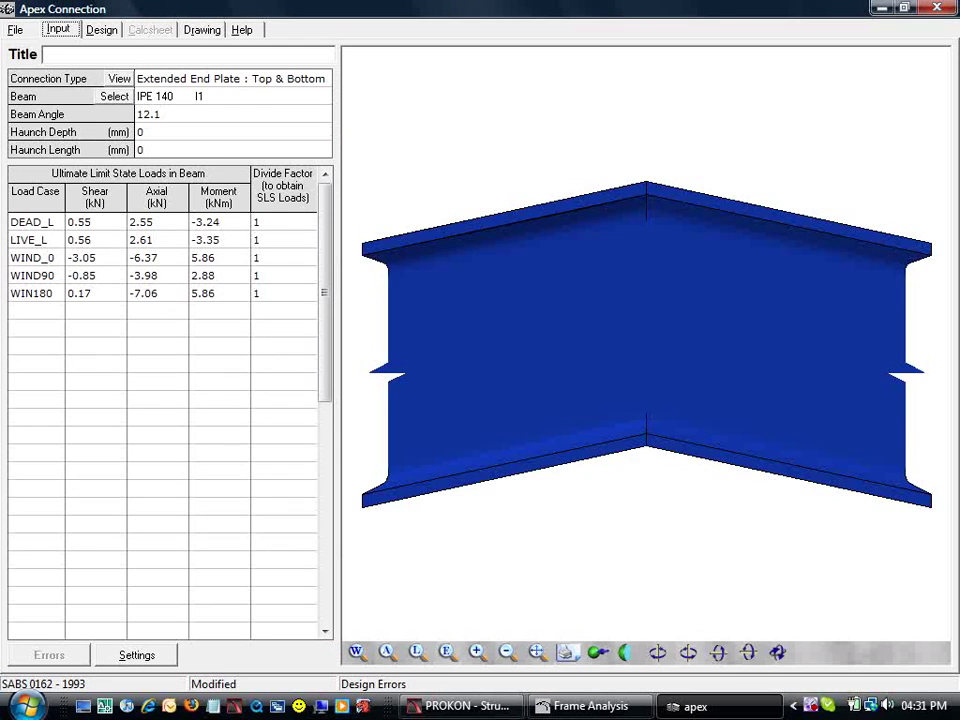
Step: Choose the Extended Top & Bottom end plate type for the apex connection and optimise its design
left_click(118, 78)
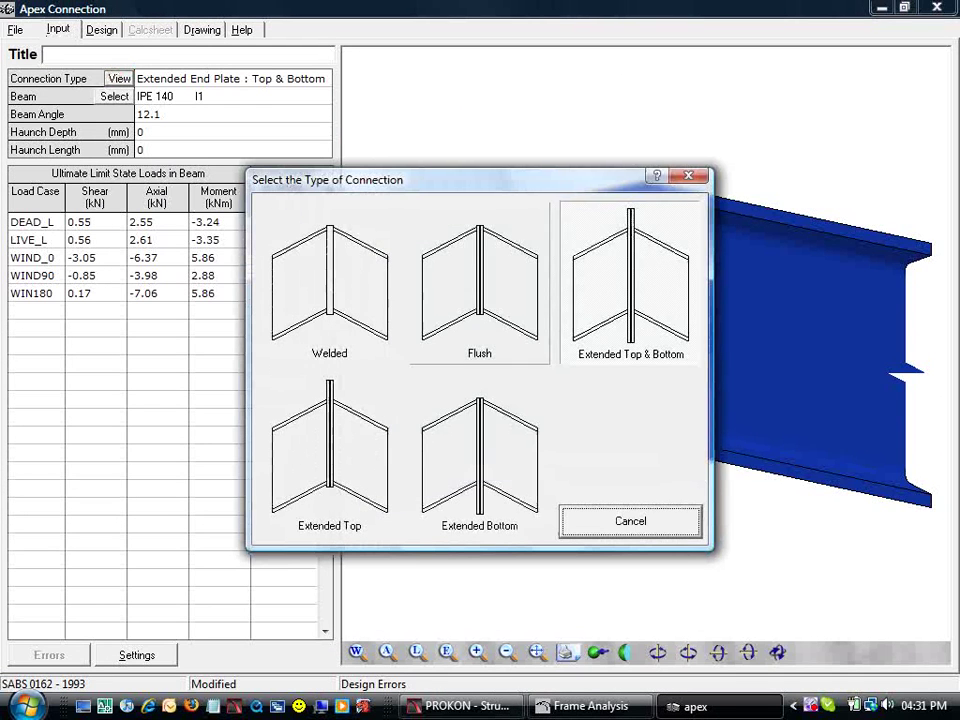
left_click(631, 254)
left_click(99, 29)
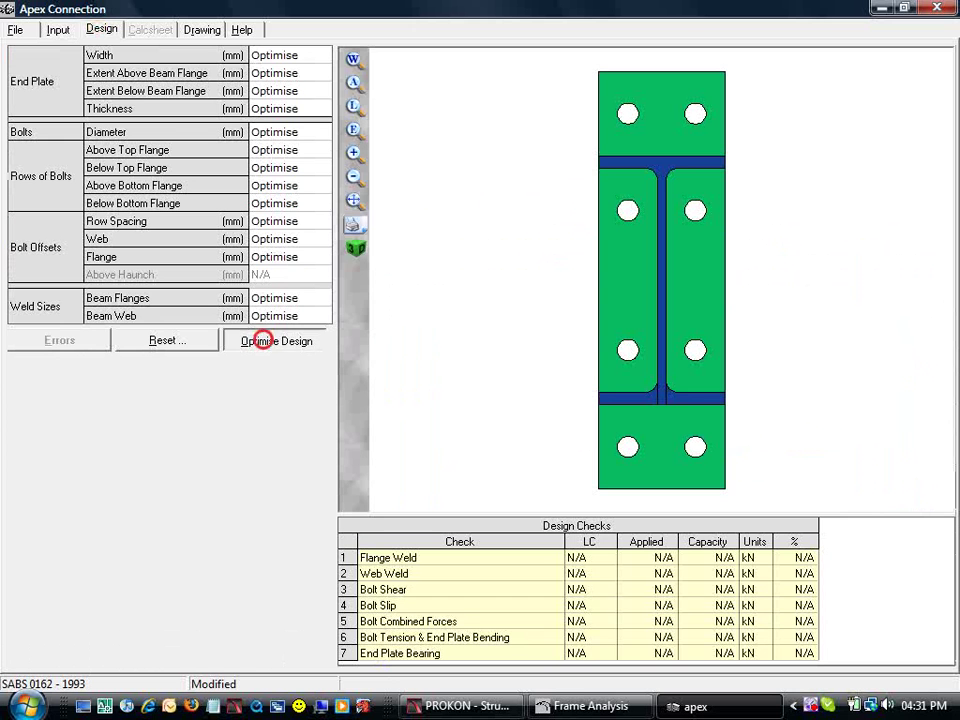
left_click(270, 340)
Step: Examine the apex connection in 3D, along with its design checks, calculation sheet and detail drawing
left_click(355, 248)
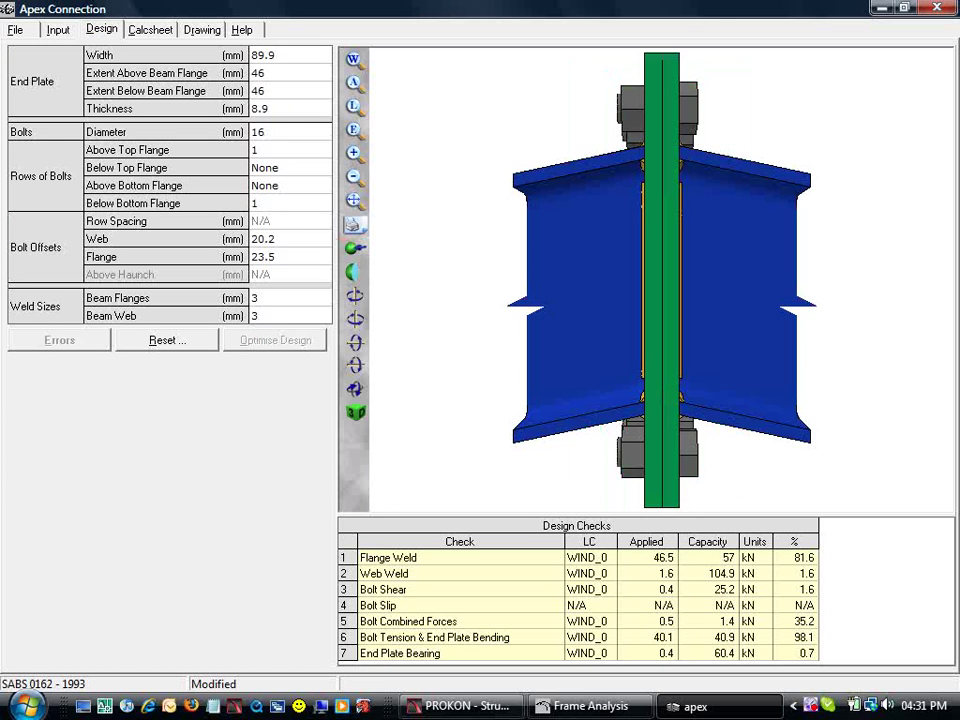
left_click(355, 389)
left_click_drag(630, 430, 531, 465)
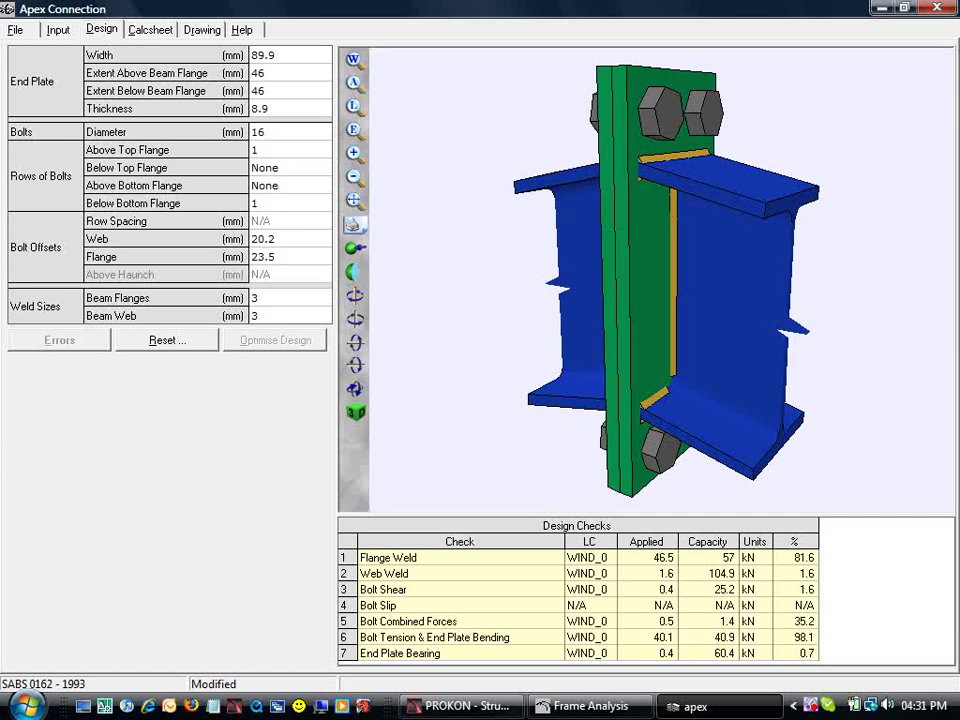
left_click(140, 29)
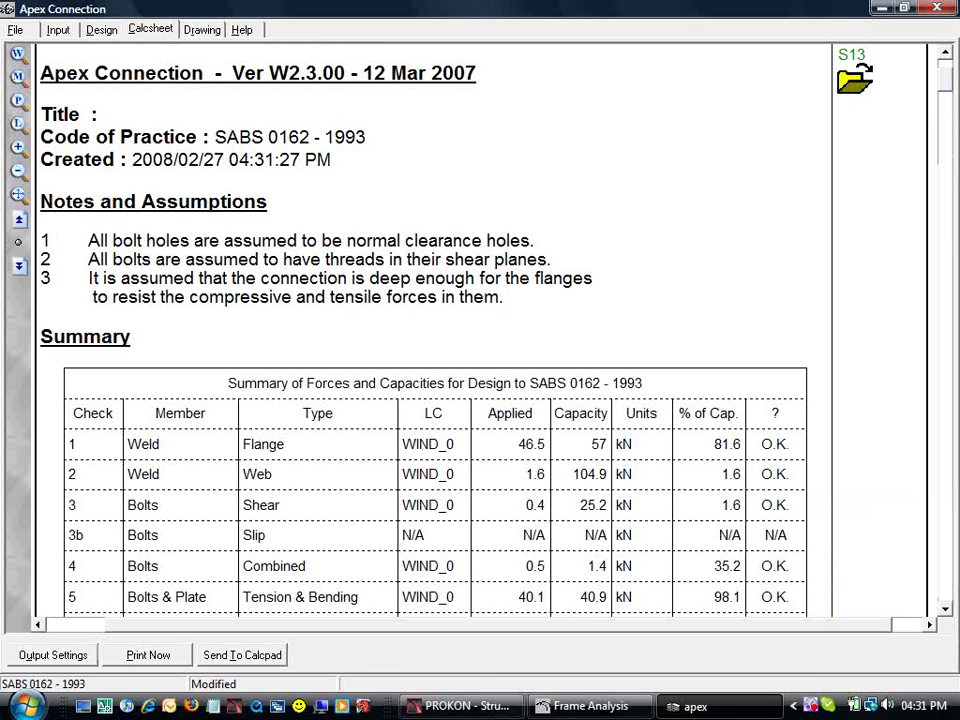
left_click(201, 29)
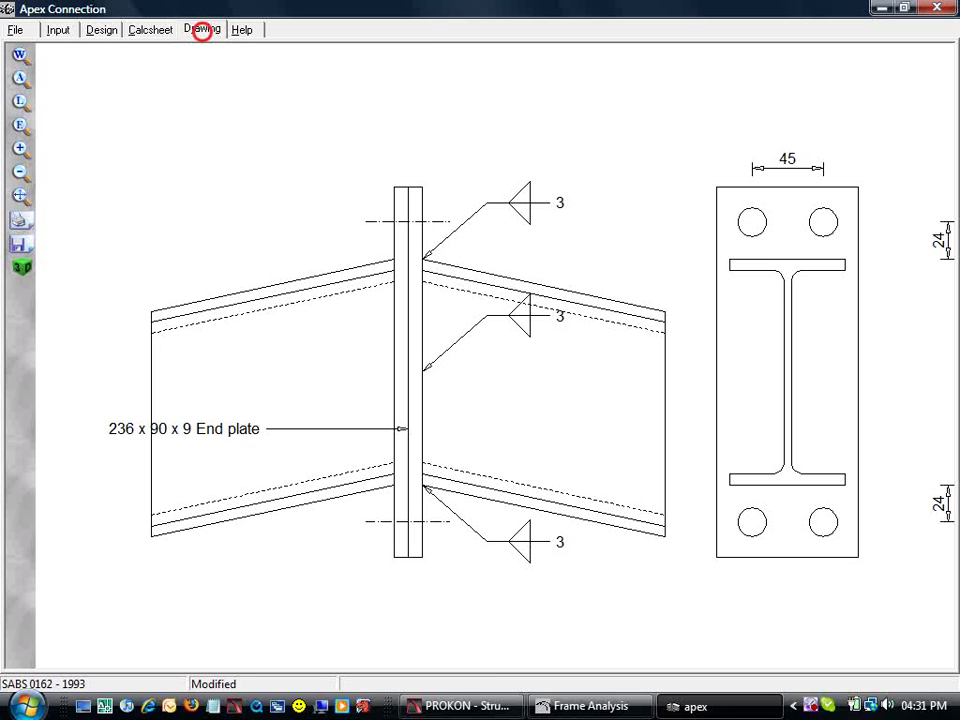
left_click(22, 267)
left_click_drag(565, 414, 326, 516)
Step: Save the apex connection's 3D picture as a 3D DXF file named apex in the spiralstair folder
right_click(330, 271)
left_click(347, 452)
left_click(495, 477)
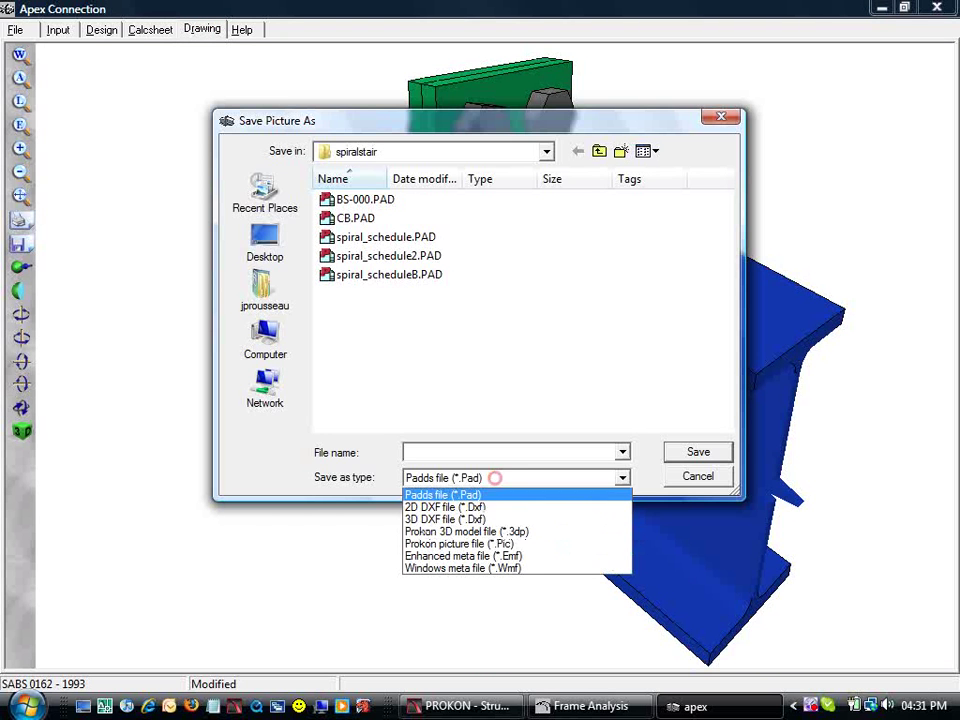
left_click(471, 520)
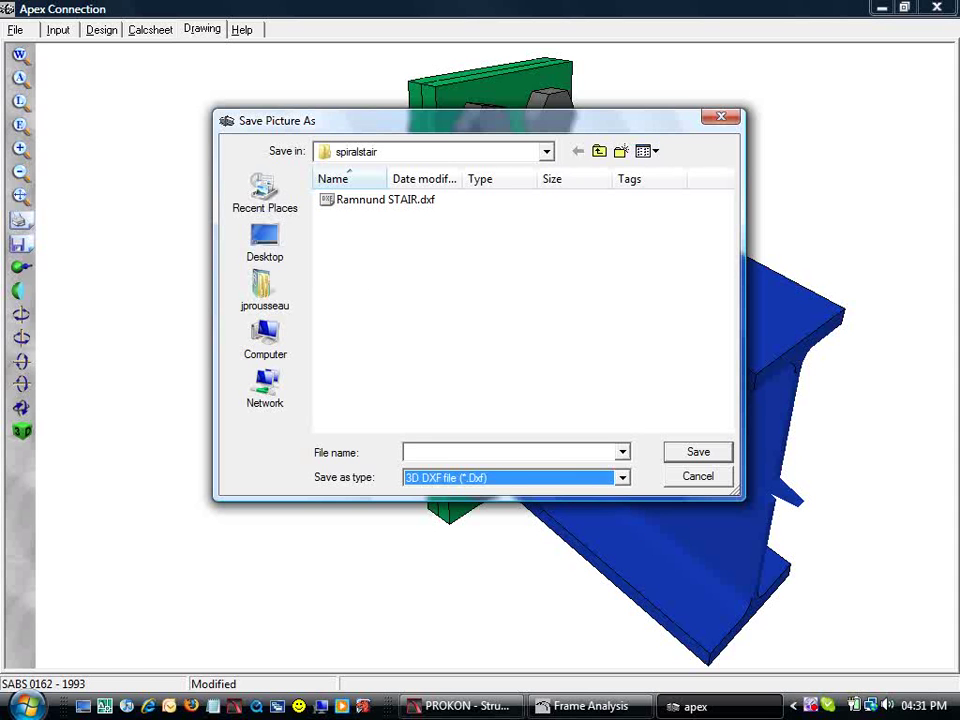
left_click(429, 449)
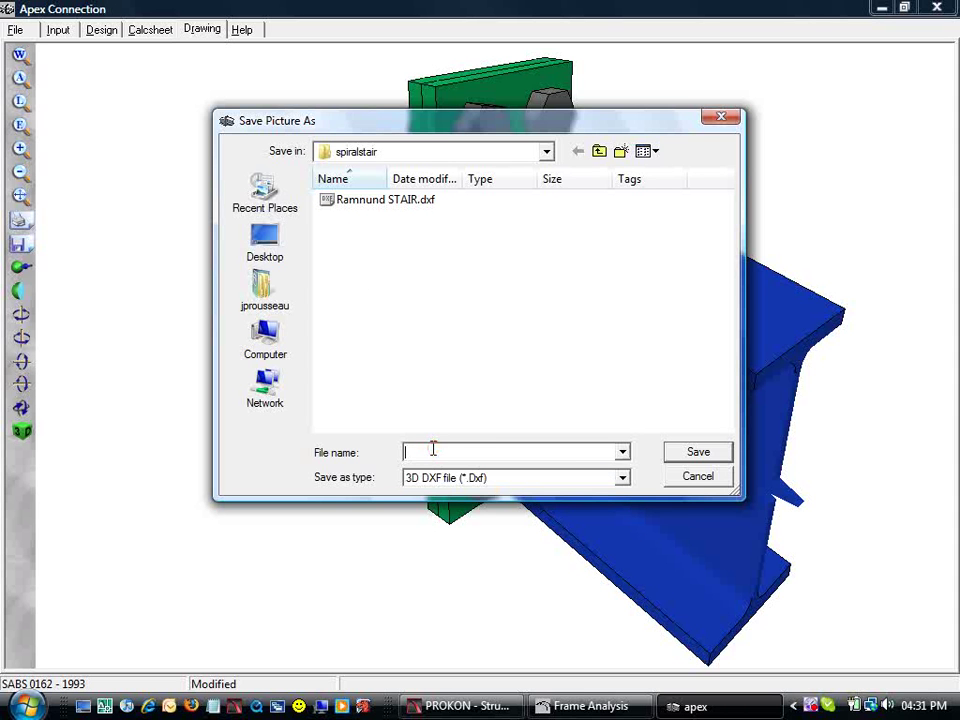
type("apex")
left_click(710, 448)
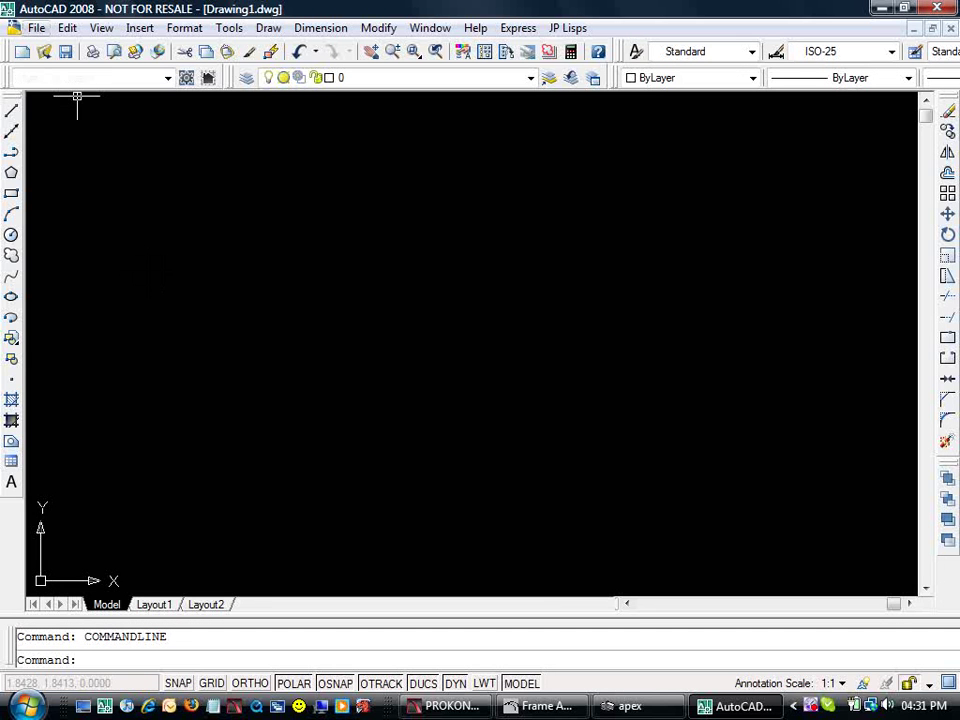
Step: In AutoCAD, open the exported apex.Dxf from the spiralstair project folder
left_click(36, 27)
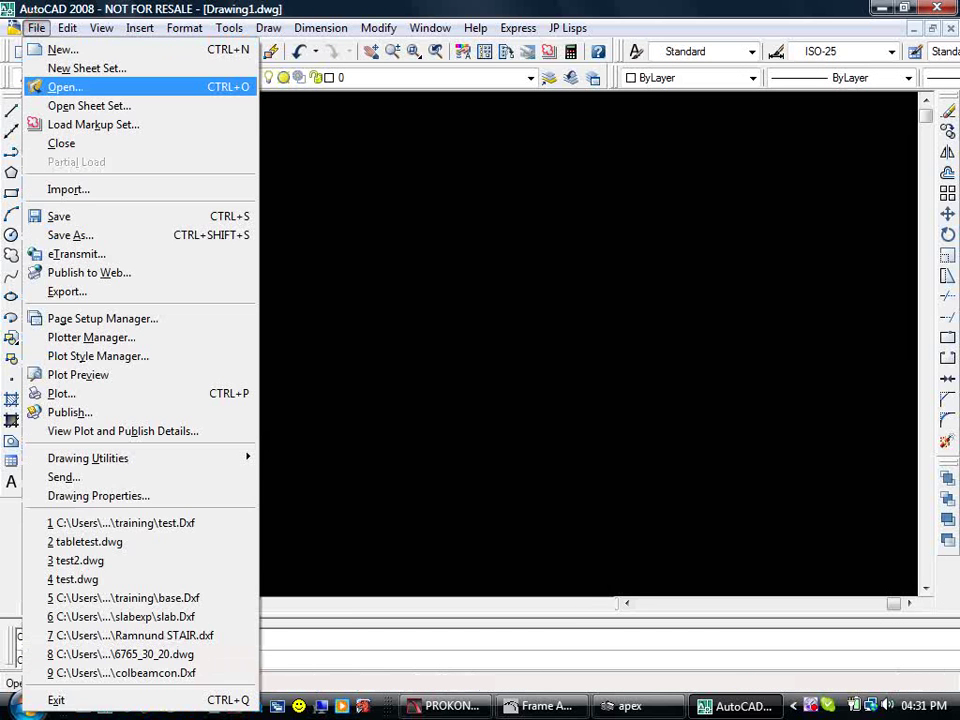
left_click(37, 87)
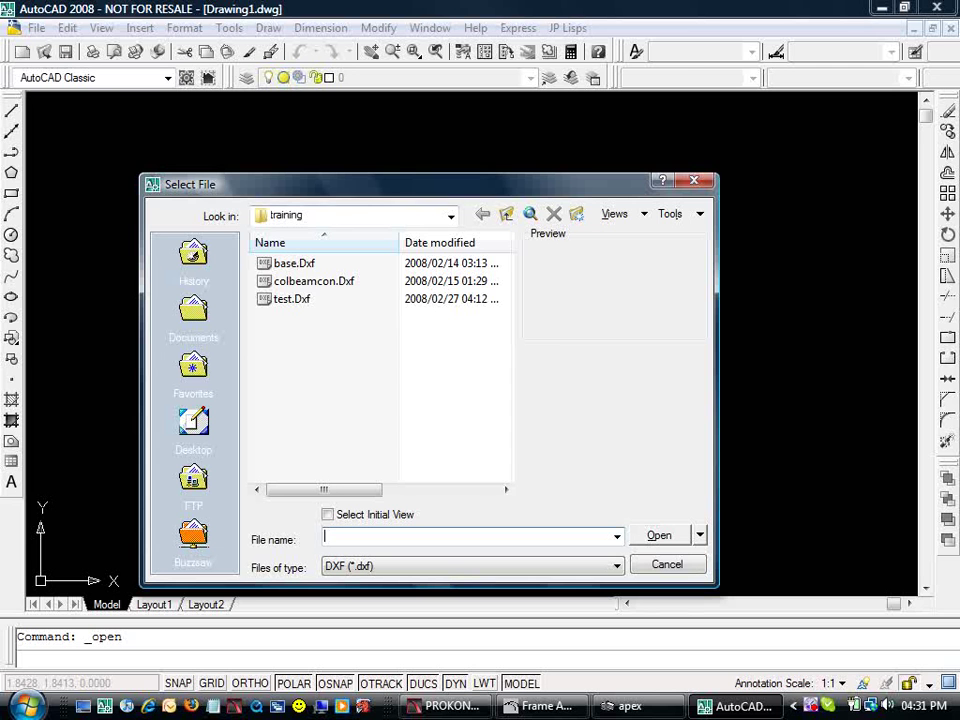
left_click(506, 214)
left_click(292, 441)
double_click(292, 441)
left_click(308, 263)
left_click(660, 535)
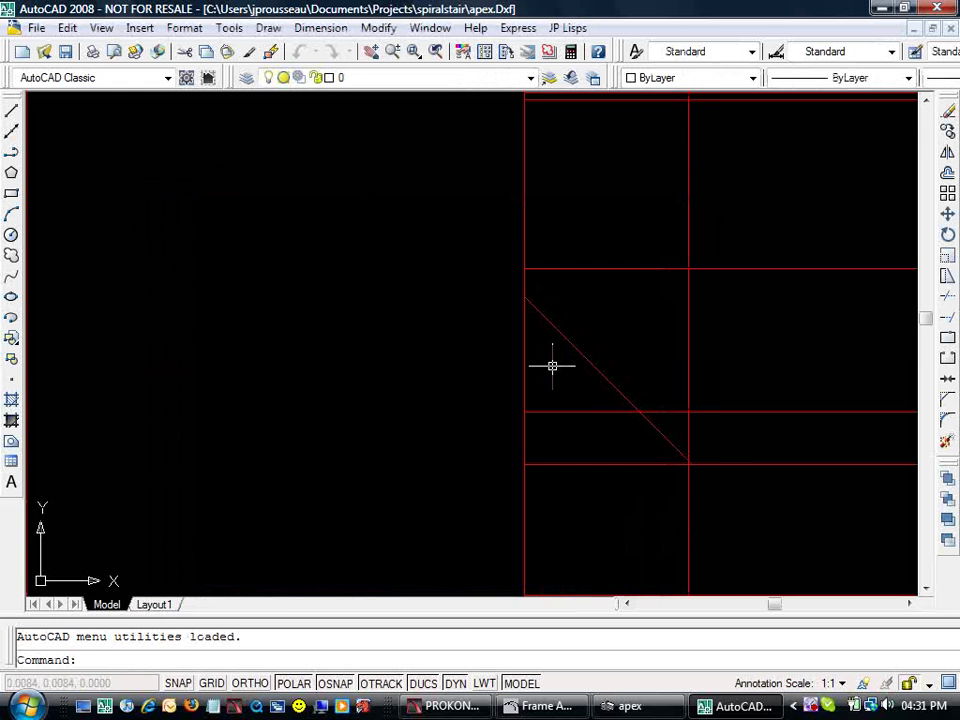
Step: Examine the whole apex connection wireframe from an oblique 3D viewpoint
middle_click(552, 367)
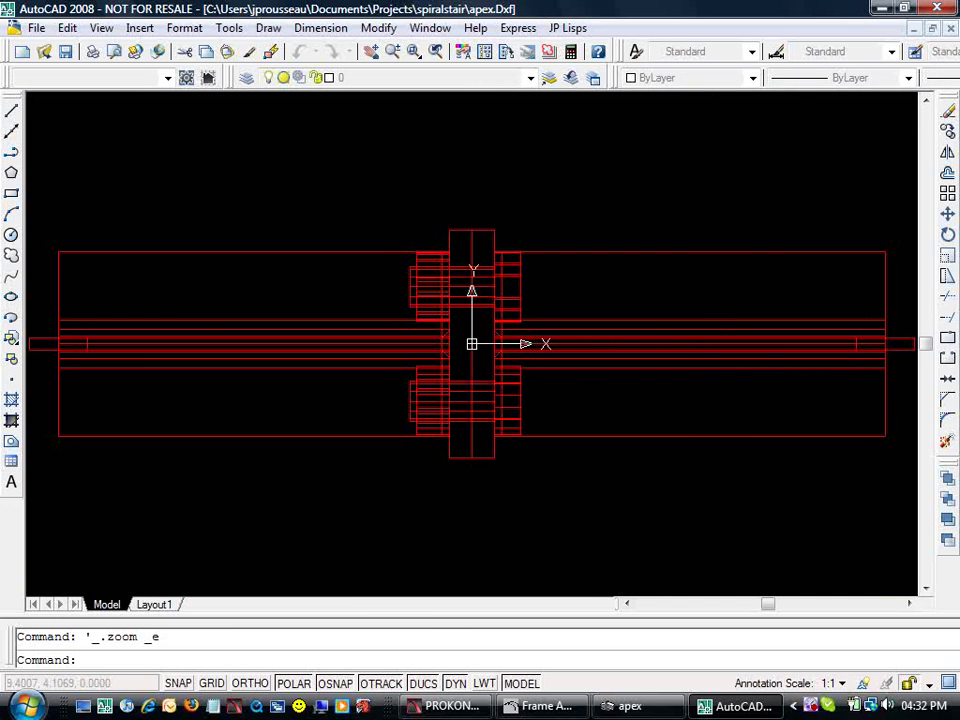
middle_click_drag(560, 380, 276, 223, "shift")
scroll(373, 311, "down", 6)
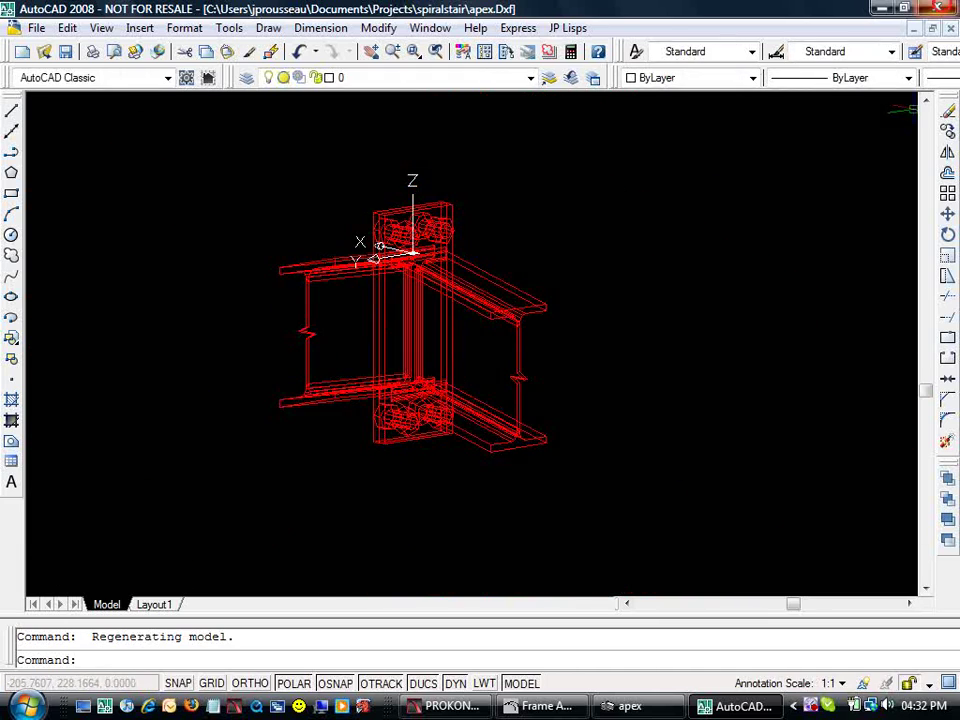
Step: Close AutoCAD and the apex connection design to return to the frame model
left_click(937, 8)
left_click(542, 395)
key("alt+F4")
left_click(476, 392)
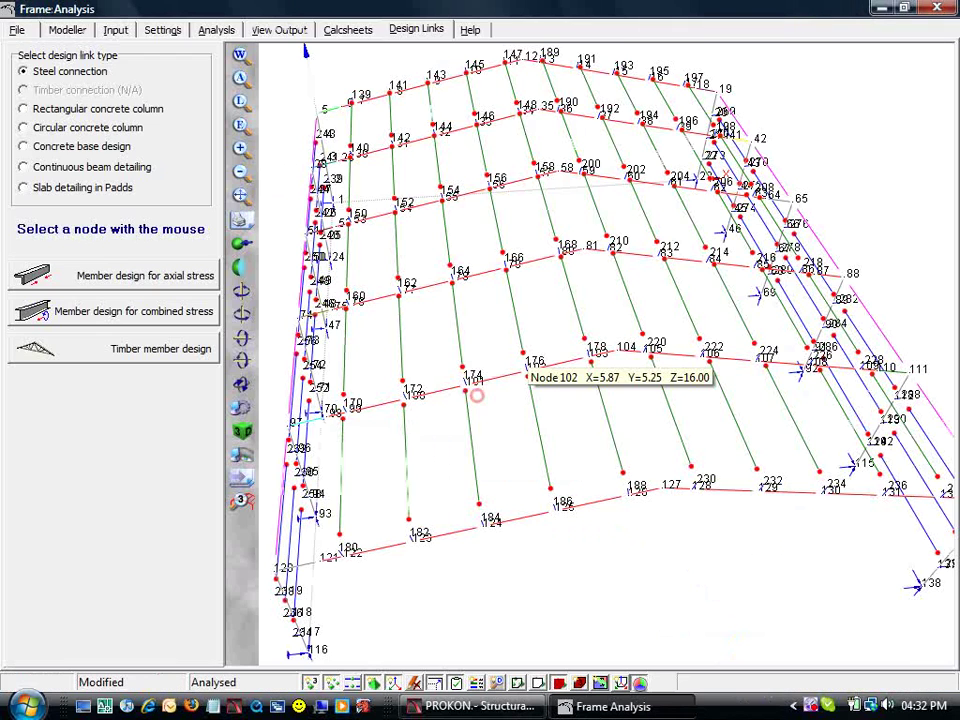
Step: Show the frame's general input with the members rendered in 3D as black outlines and the node numbers hidden
left_click(115, 29)
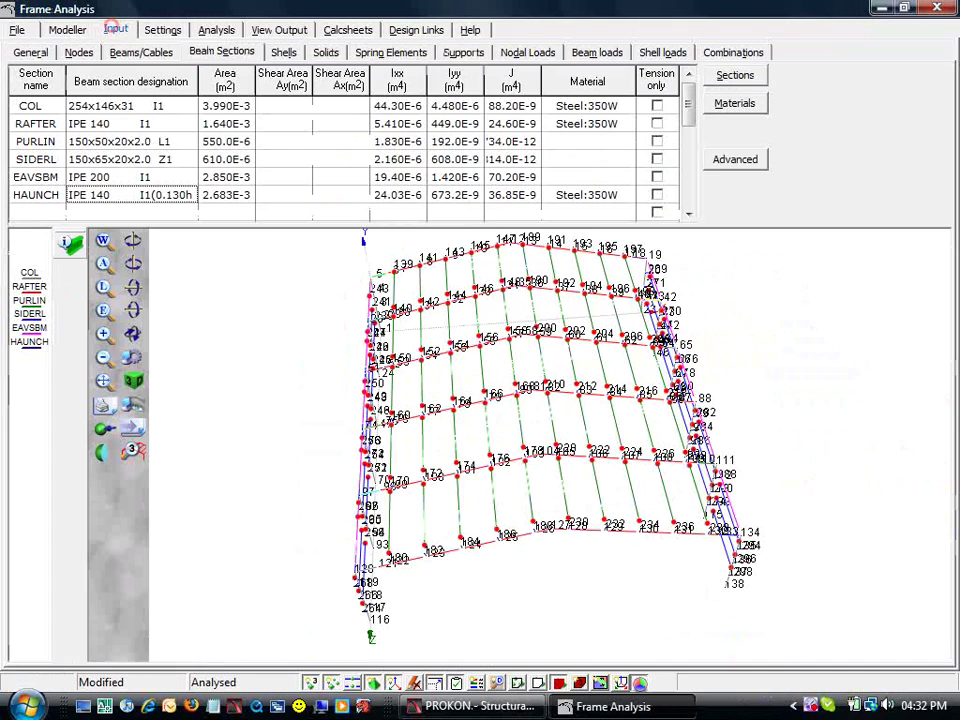
left_click(30, 51)
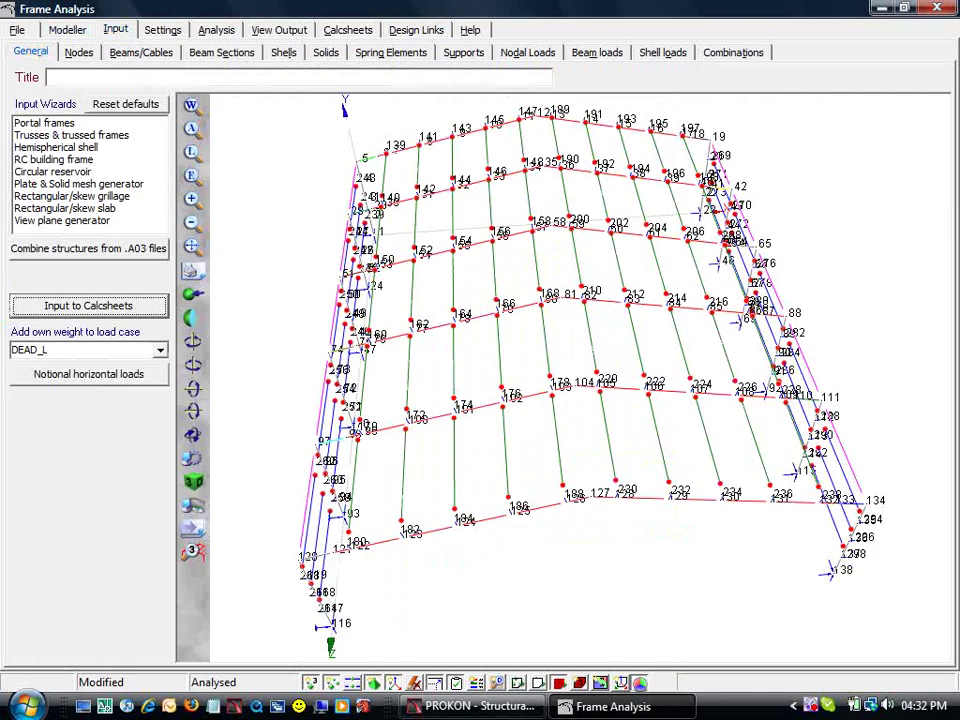
left_click(193, 482)
left_click(311, 682)
left_click(517, 683)
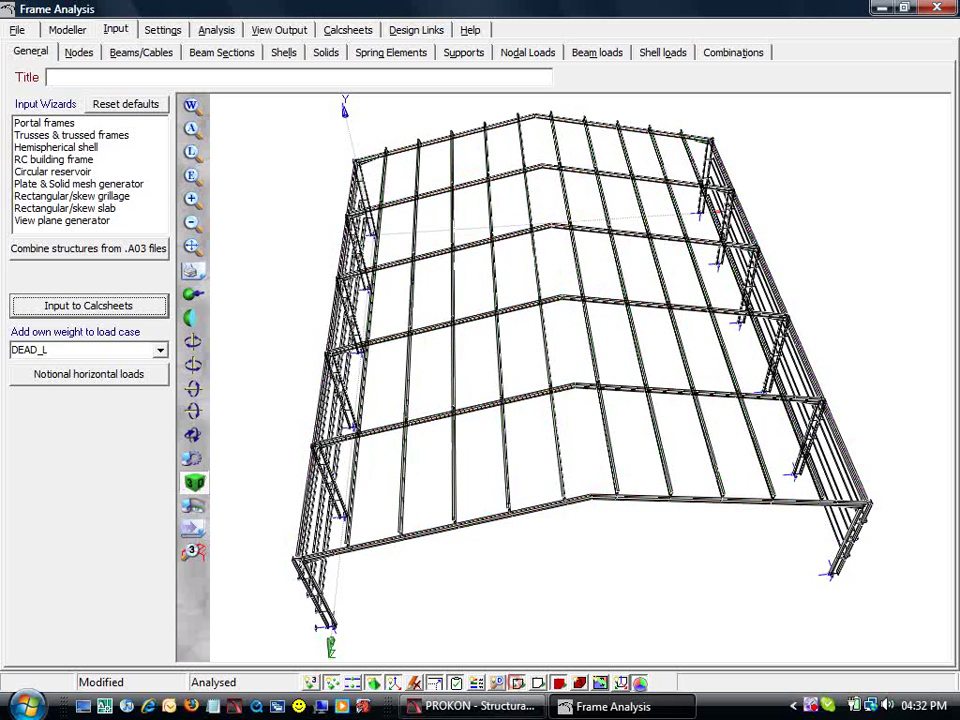
Step: Set an orthogonal Z elevation of the portal frame and display the section names with the beam element legend
left_click(193, 295)
left_click(392, 406)
left_click(442, 445)
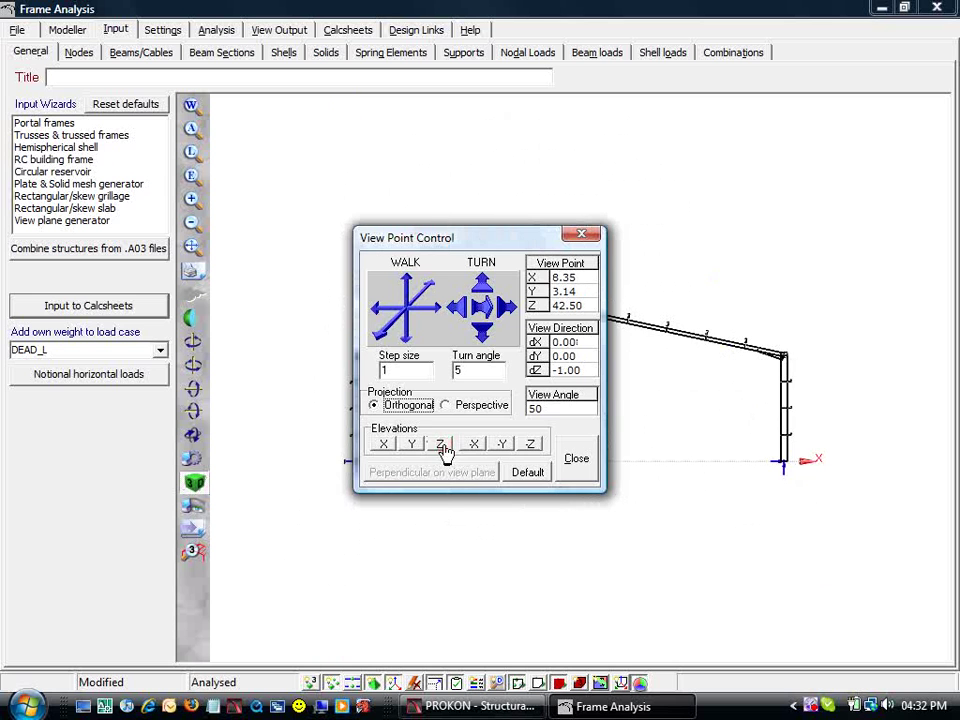
left_click(577, 460)
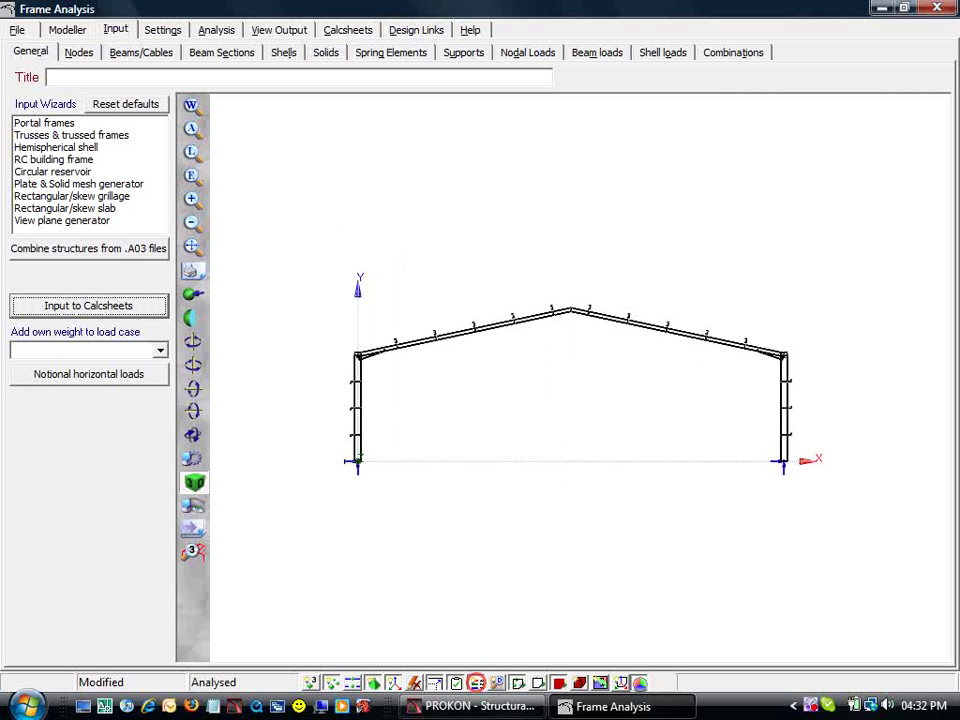
left_click(477, 683)
left_click(190, 177)
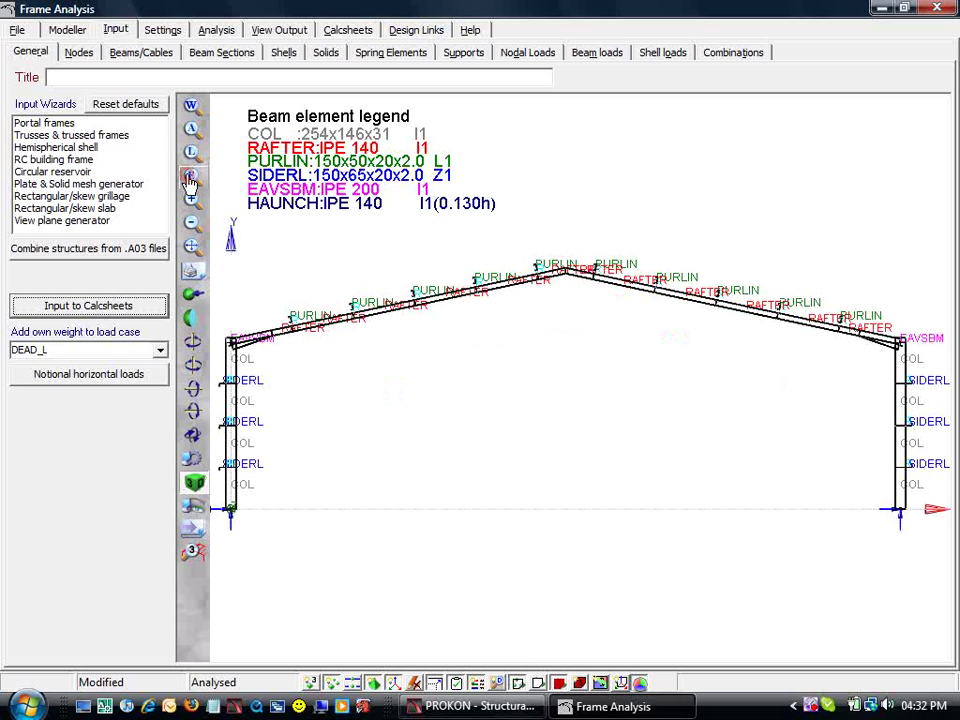